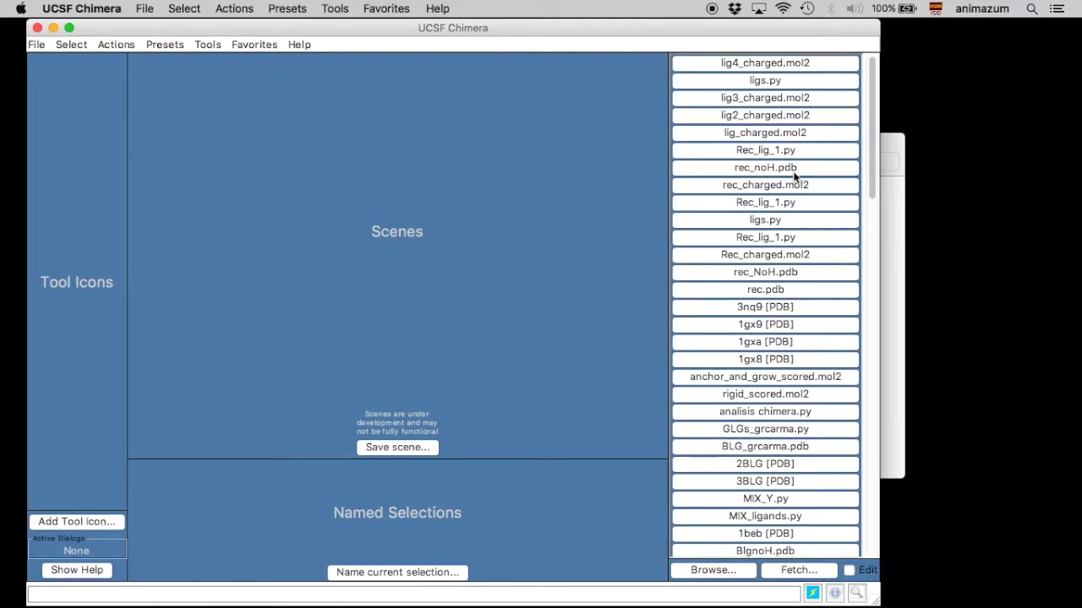
Step: Open rec_noH.pdb from the file history and rotate its ribbon to inspect it
{"action": "left_click", "coordinate": [765, 169]}
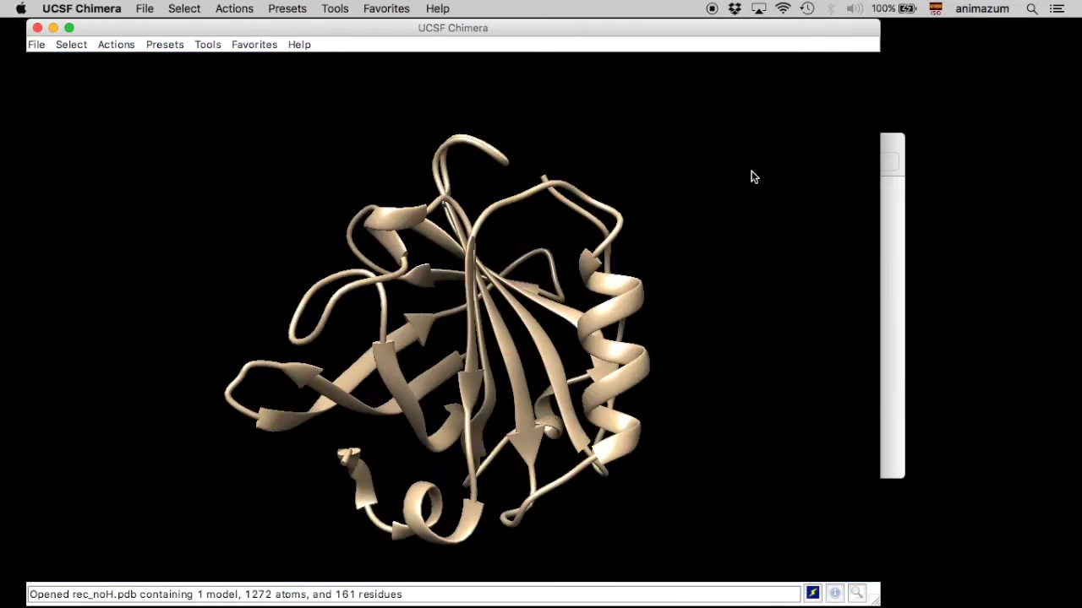
{"action": "left_click_drag", "start_coordinate": [595, 335], "coordinate": [391, 317]}
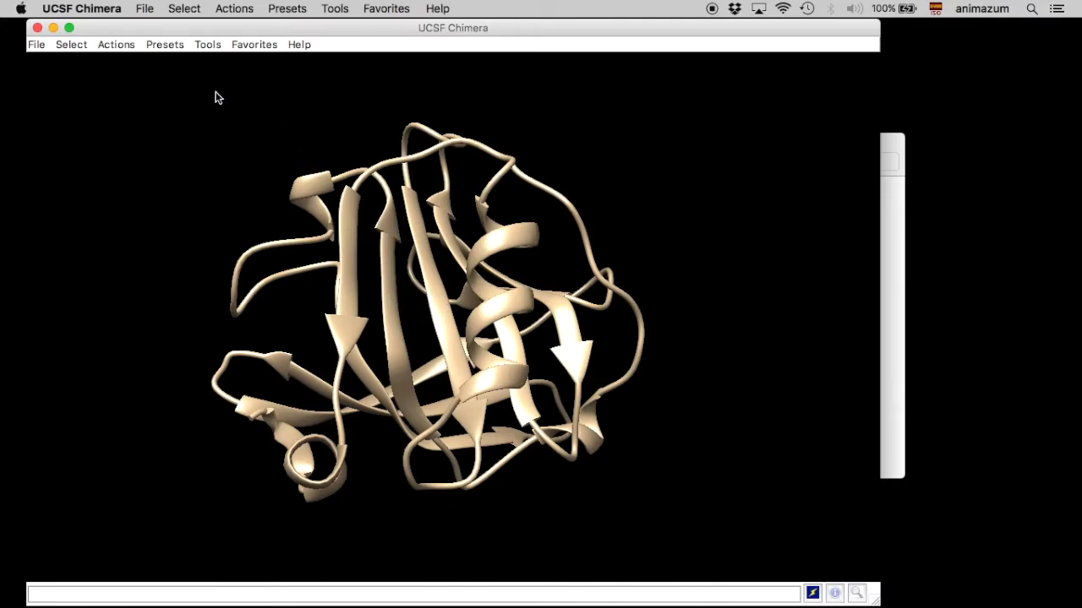
Step: Show the receptor's molecular surface with Actions > Surface > show and rotate toward the pocket
{"action": "left_click", "coordinate": [133, 46]}
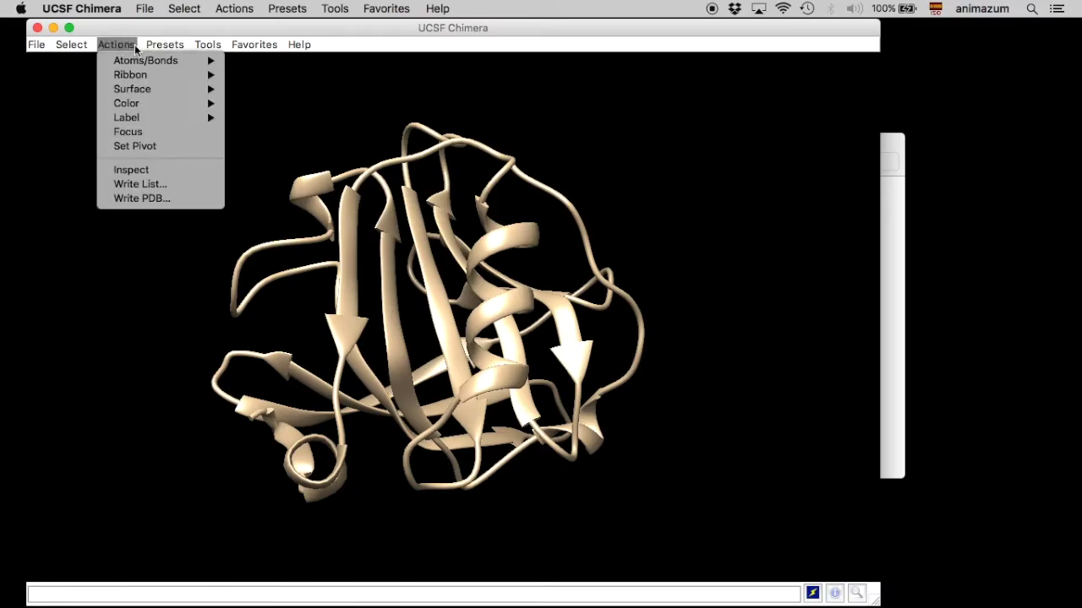
{"action": "mouse_move", "coordinate": [154, 88]}
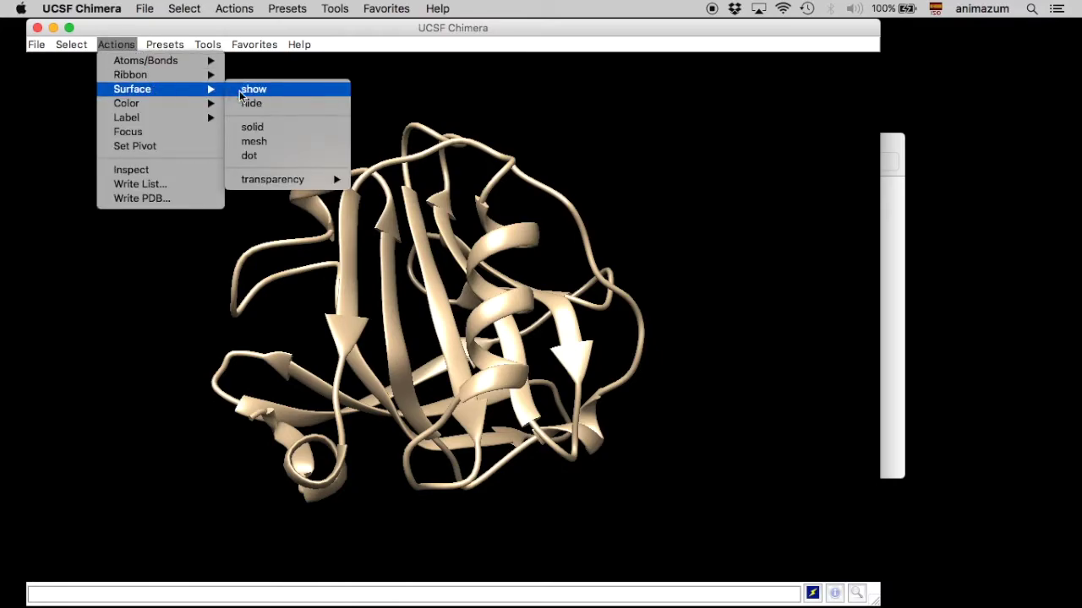
{"action": "left_click", "coordinate": [245, 89]}
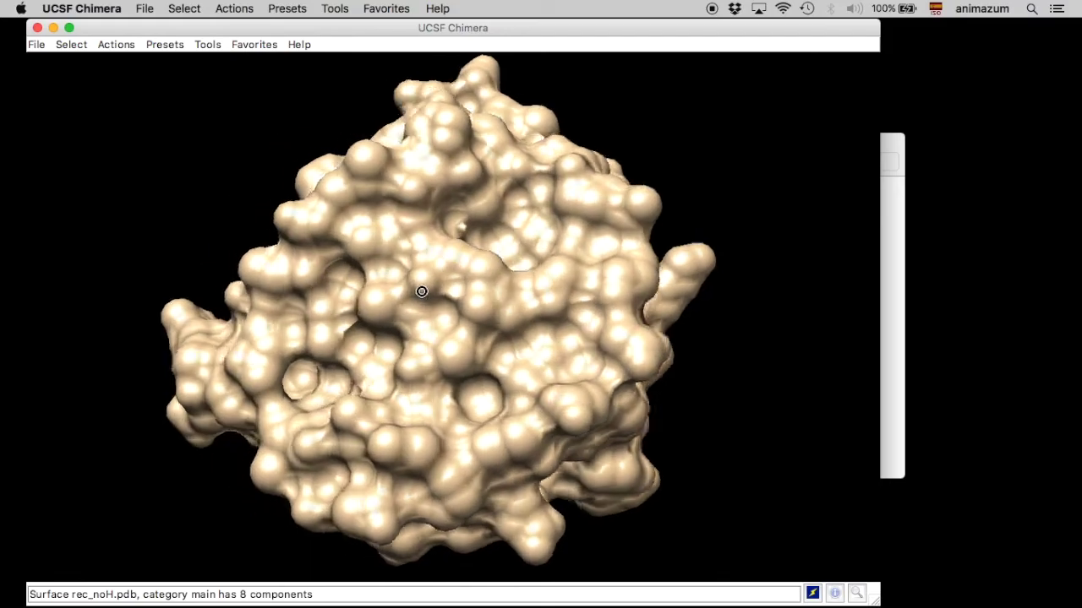
{"action": "left_click_drag", "start_coordinate": [421, 291], "coordinate": [394, 353]}
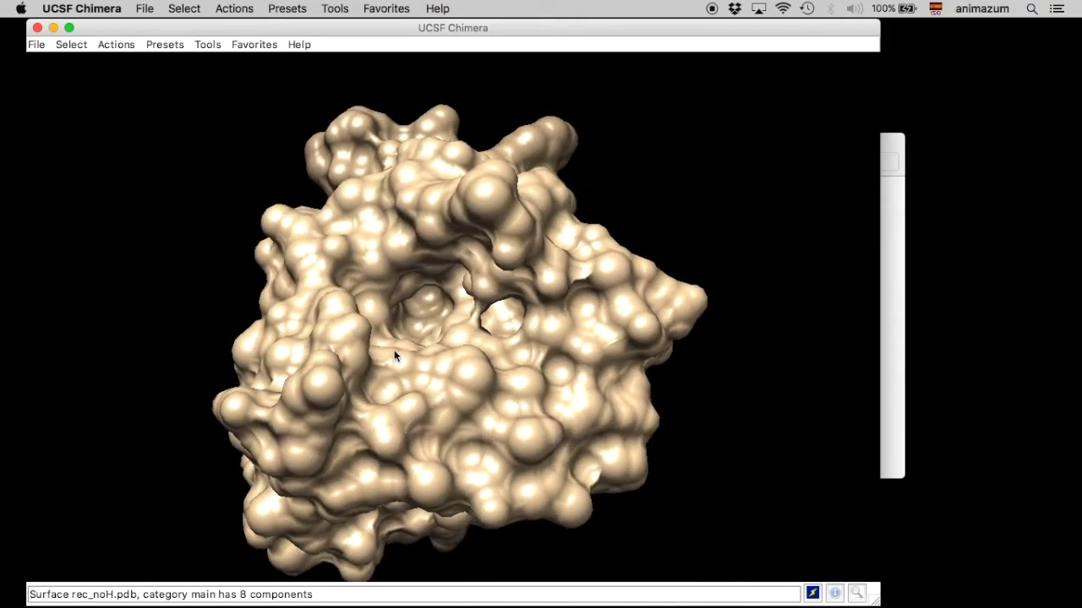
Step: Write the receptor surface as DMS file rec.ms, without adding a .dms suffix
{"action": "left_click", "coordinate": [217, 47]}
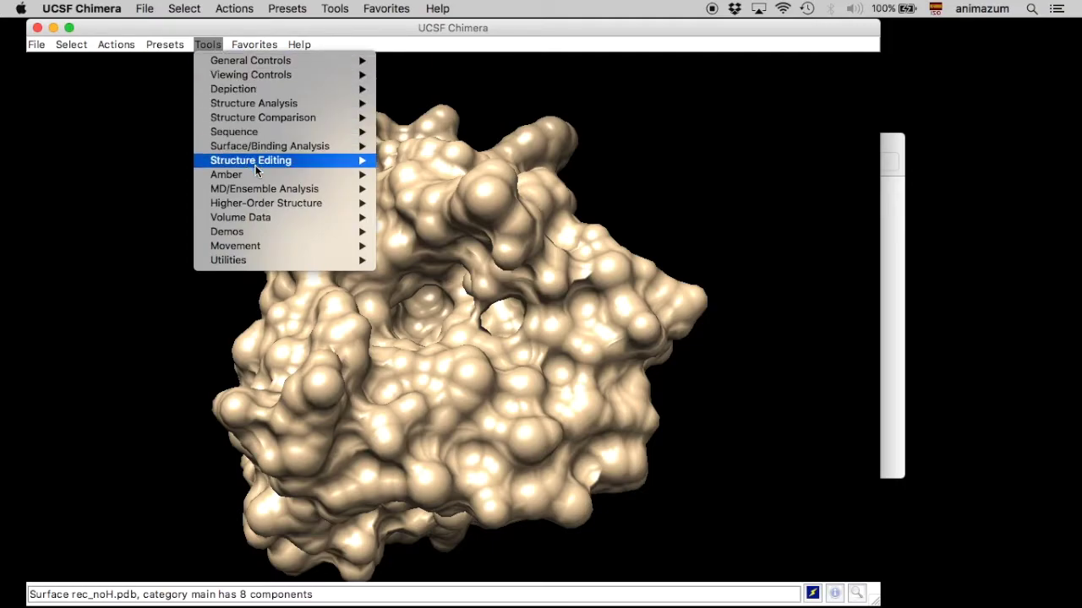
{"action": "mouse_move", "coordinate": [259, 161]}
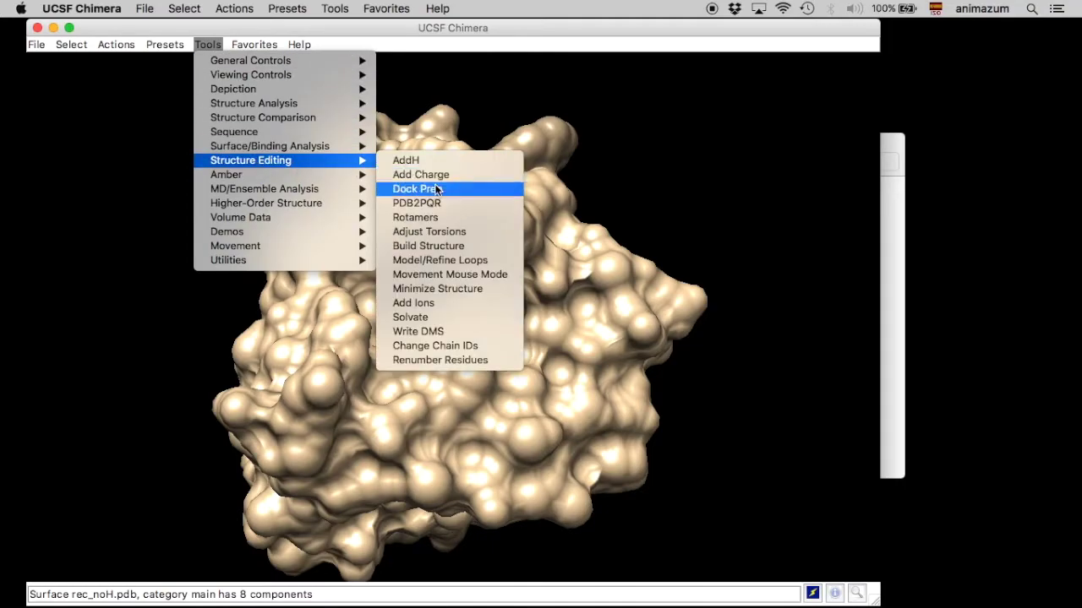
{"action": "left_click", "coordinate": [453, 332]}
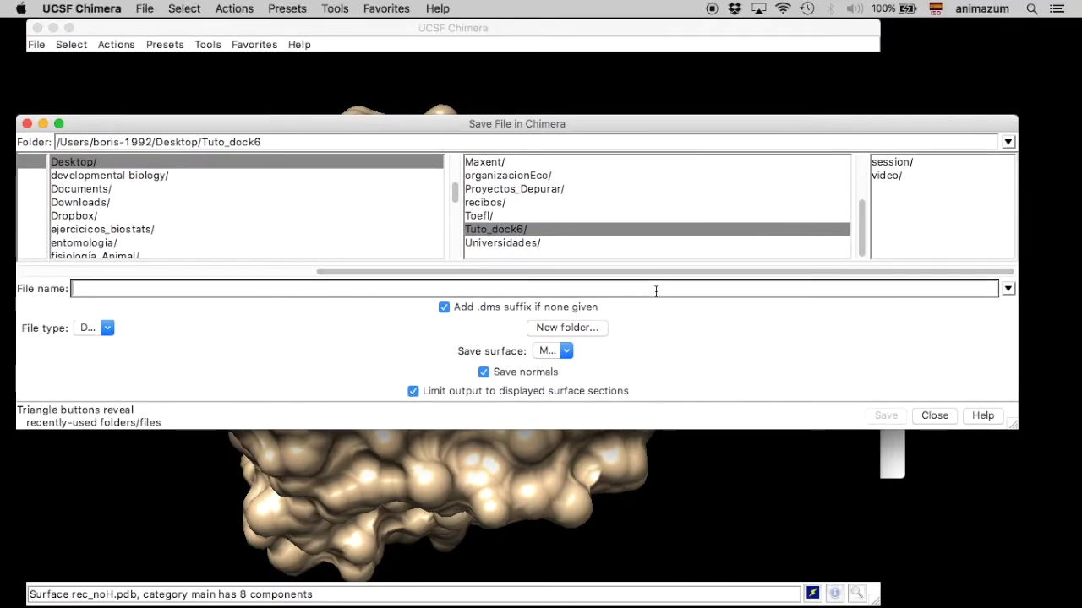
{"action": "type", "text": "rec"}
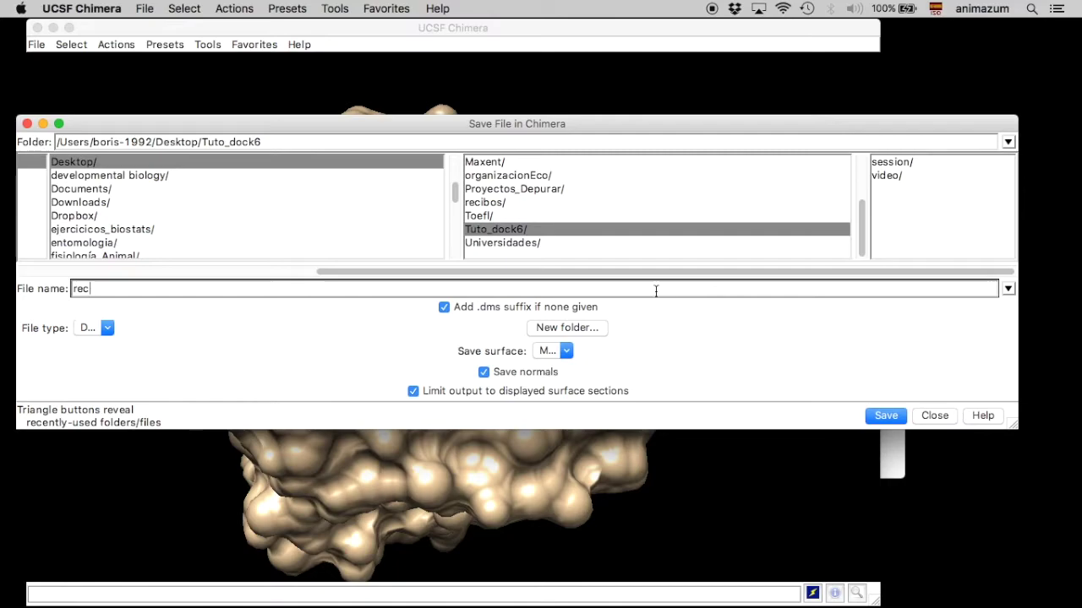
{"action": "type", "text": ".ms"}
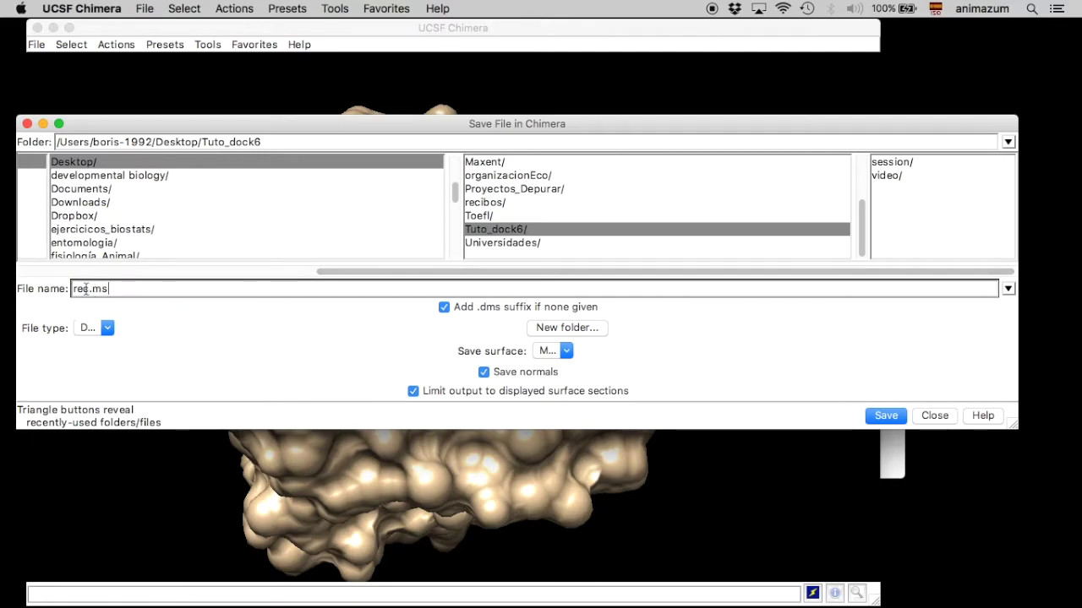
{"action": "left_click", "coordinate": [444, 307]}
{"action": "left_click", "coordinate": [883, 418]}
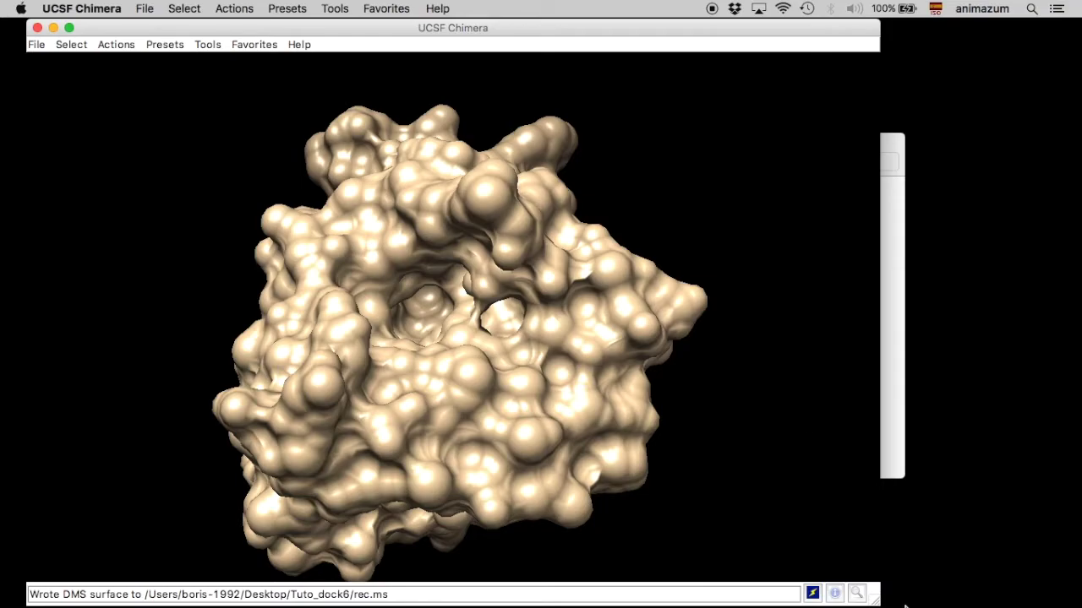
Step: Open a Terminal and rerun the export DOCK_HOME command from history
{"action": "mouse_move", "coordinate": [844, 603]}
{"action": "left_click", "coordinate": [845, 590]}
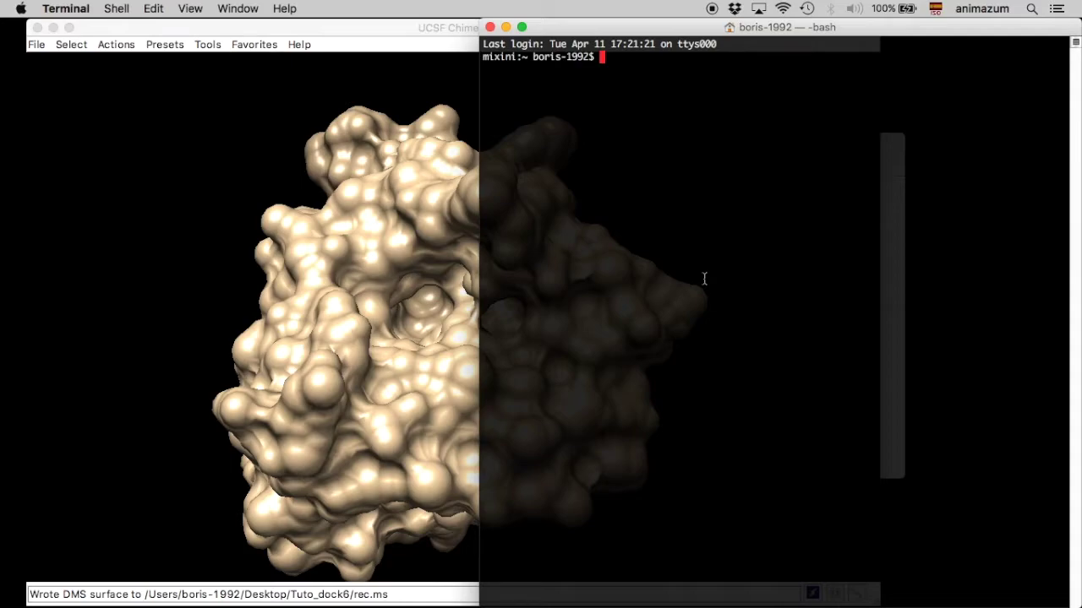
{"action": "key", "text": "Up"}
{"action": "key", "text": "Up"}
{"action": "key", "text": "Up"}
{"action": "key", "text": "Up"}
{"action": "key", "text": "Up"}
{"action": "key", "text": "Down"}
{"action": "key", "text": "Down"}
{"action": "key", "text": "Down"}
{"action": "key", "text": "Up"}
{"action": "key", "text": "Up"}
{"action": "key", "text": "Up"}
{"action": "key", "text": "Up"}
{"action": "key", "text": "Up"}
{"action": "key", "text": "Up"}
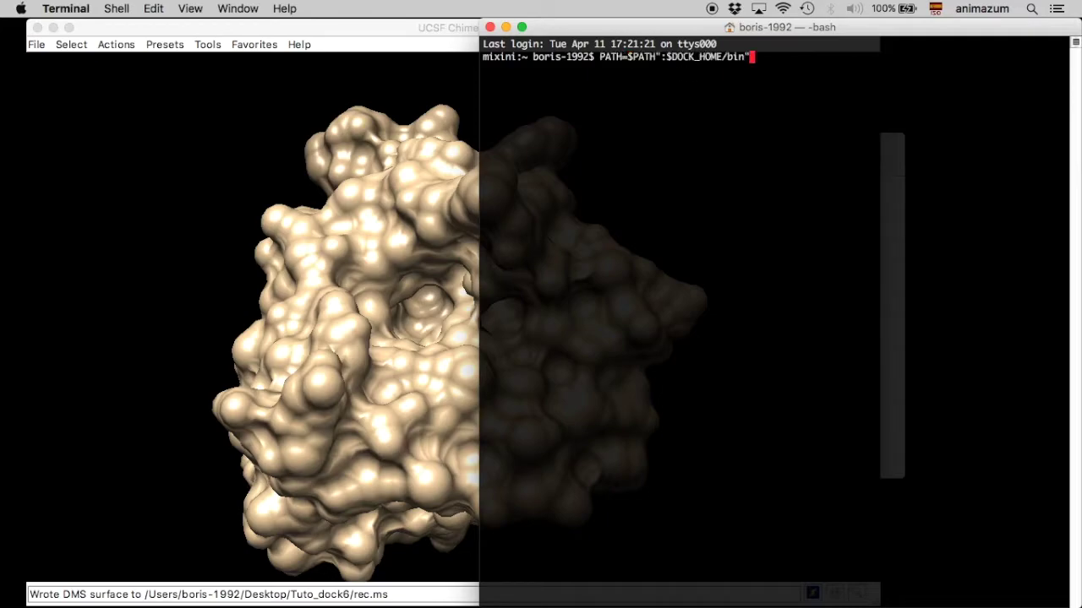
{"action": "key", "text": "Return"}
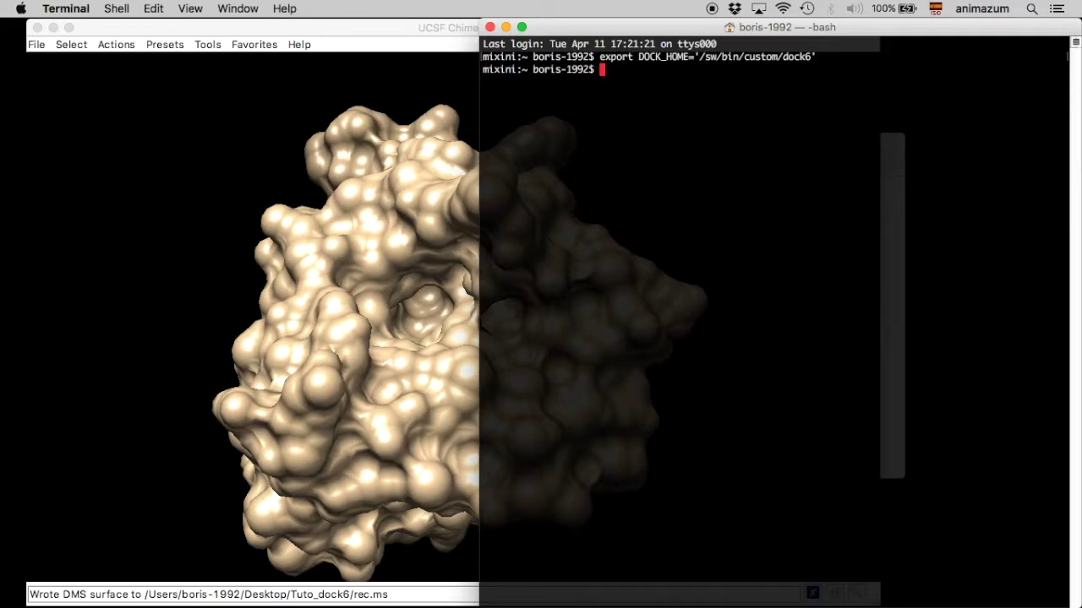
Step: Add the DOCK bin folder to PATH and run dock6 to confirm the v6.6 usage
{"action": "key", "text": "Up"}
{"action": "key", "text": "Up"}
{"action": "key", "text": "Up"}
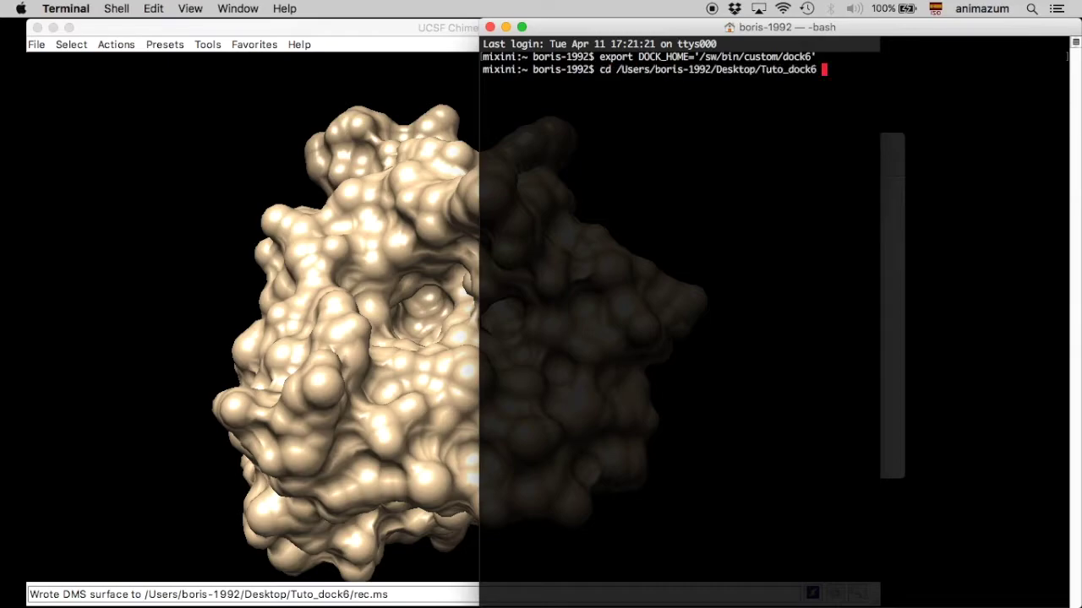
{"action": "key", "text": "Down"}
{"action": "key", "text": "Down"}
{"action": "key", "text": "Down"}
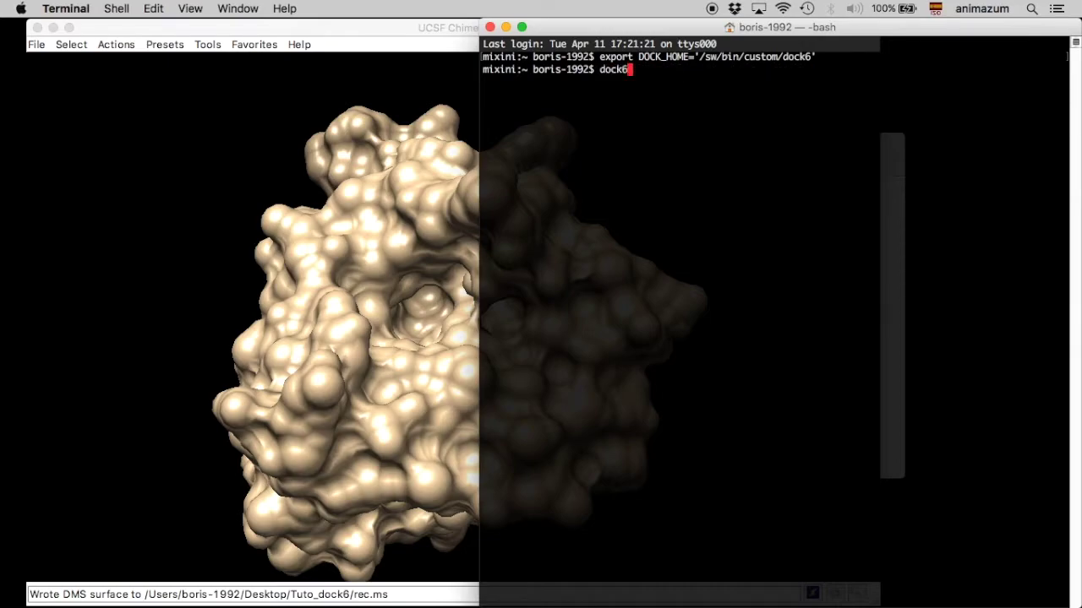
{"action": "key", "text": "Return"}
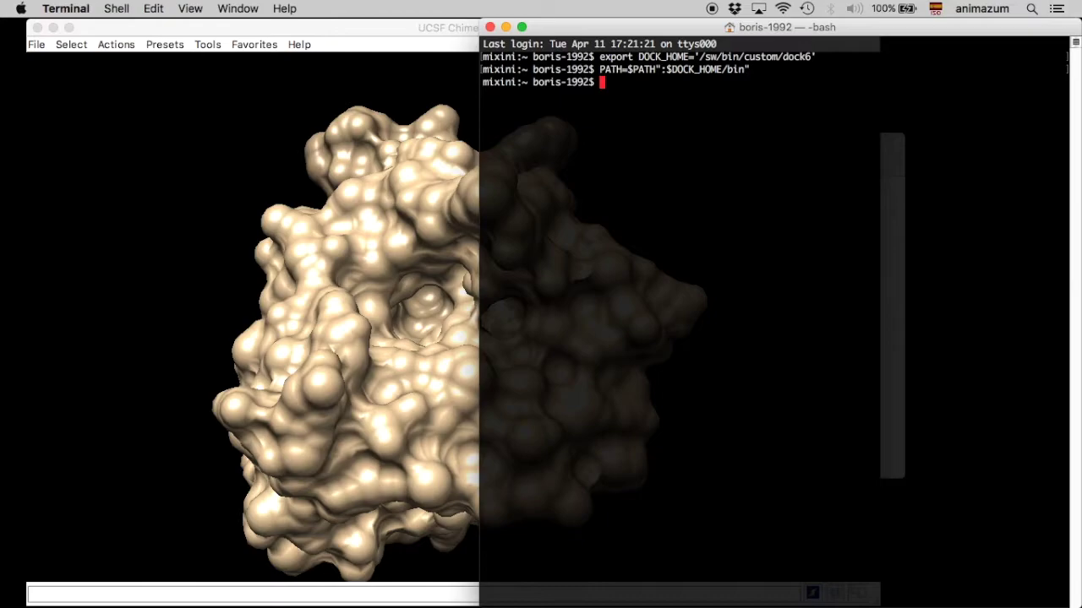
{"action": "type", "text": "dock6"}
{"action": "key", "text": "Return"}
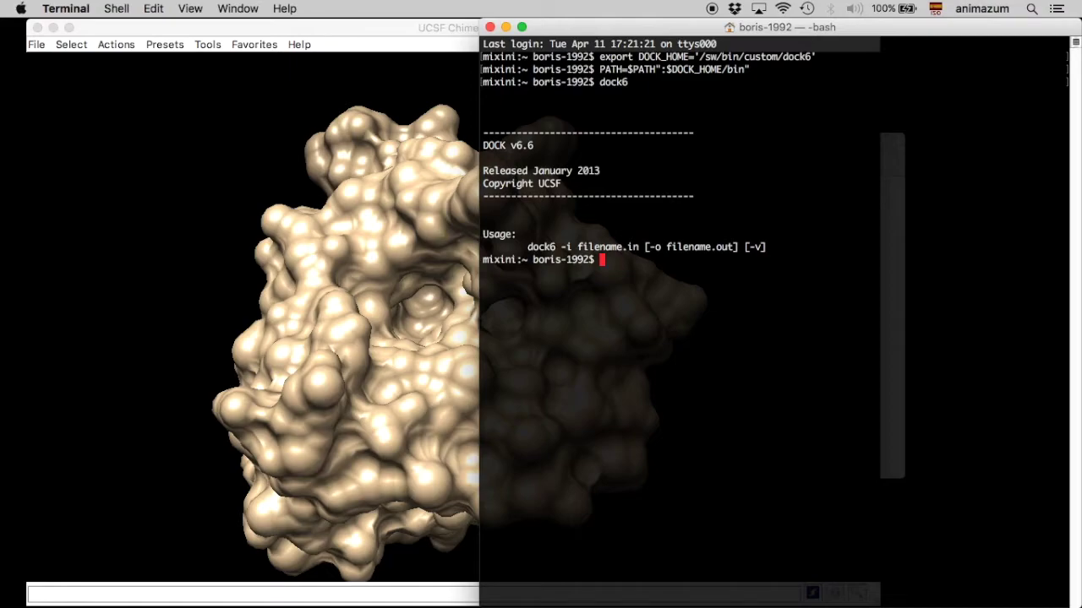
{"action": "type", "text": "cd"}
{"action": "left_click_drag", "start_coordinate": [803, 35], "coordinate": [530, 34]}
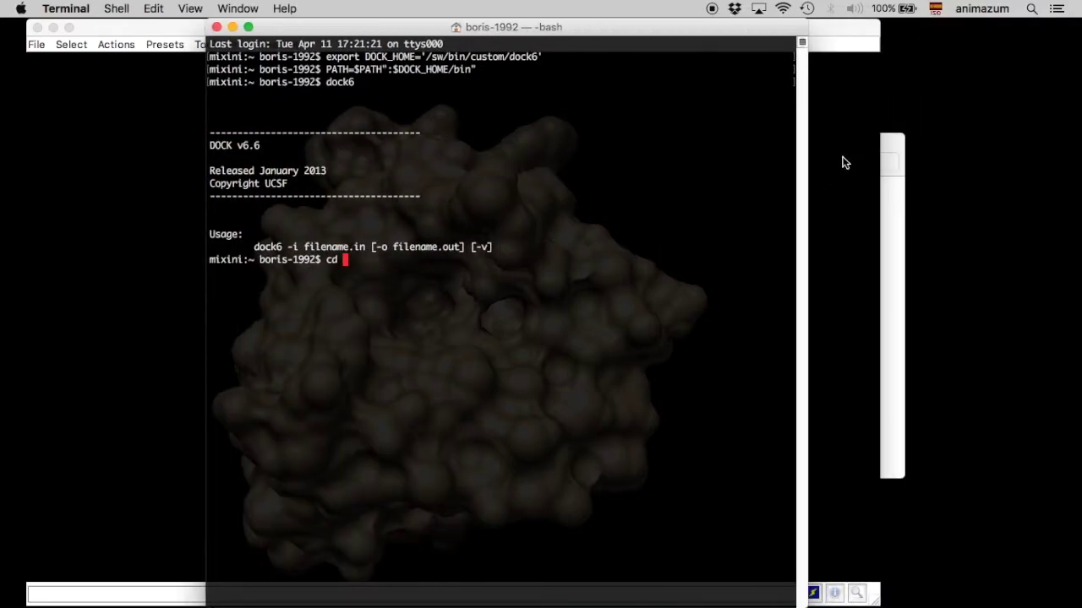
Step: Change into the Tuto_dock6 folder by dropping its path after cd
{"action": "left_click", "coordinate": [891, 203]}
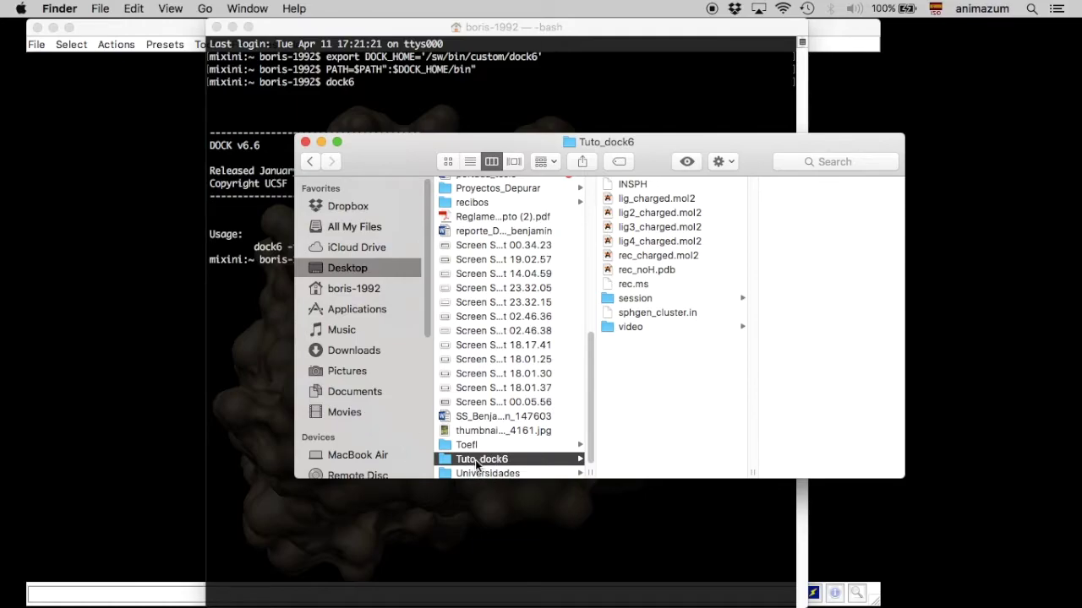
{"action": "left_click_drag", "start_coordinate": [476, 464], "coordinate": [264, 389]}
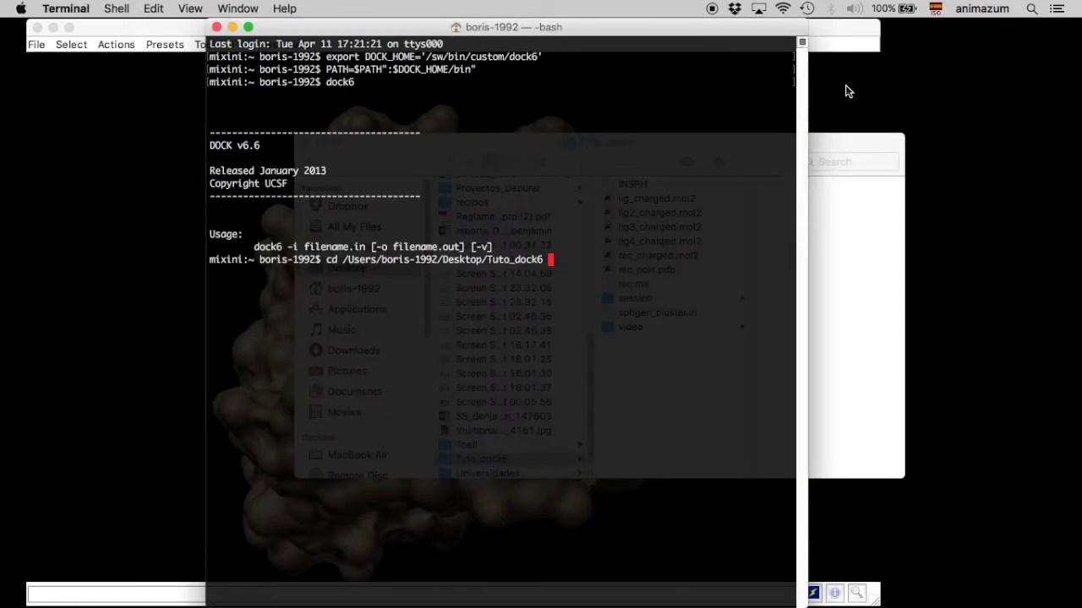
{"action": "left_click_drag", "start_coordinate": [771, 30], "coordinate": [877, 25]}
{"action": "left_click", "coordinate": [207, 210]}
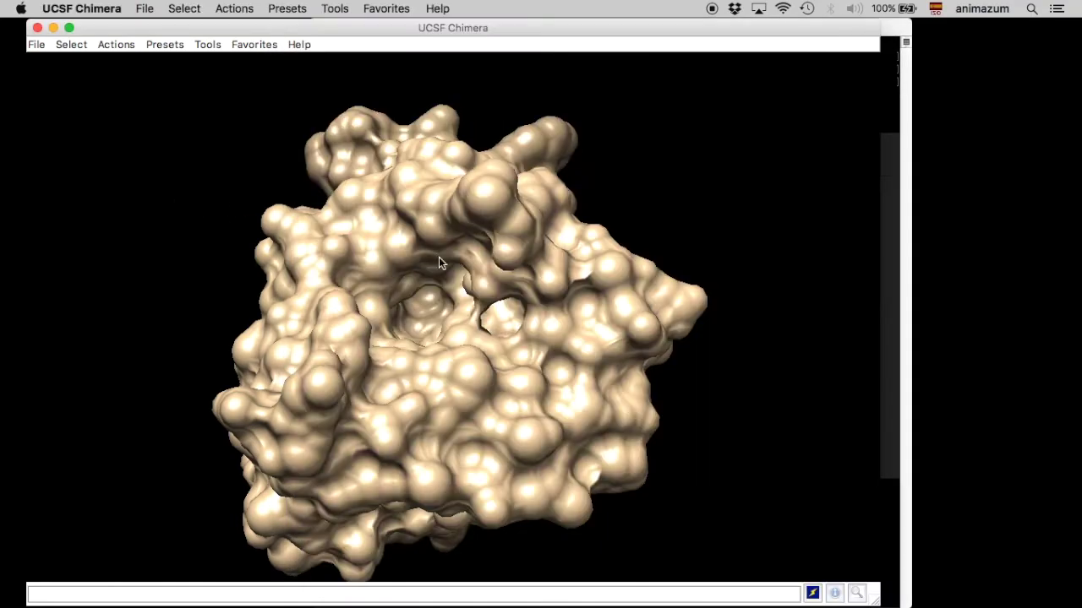
{"action": "key", "text": "super+Tab"}
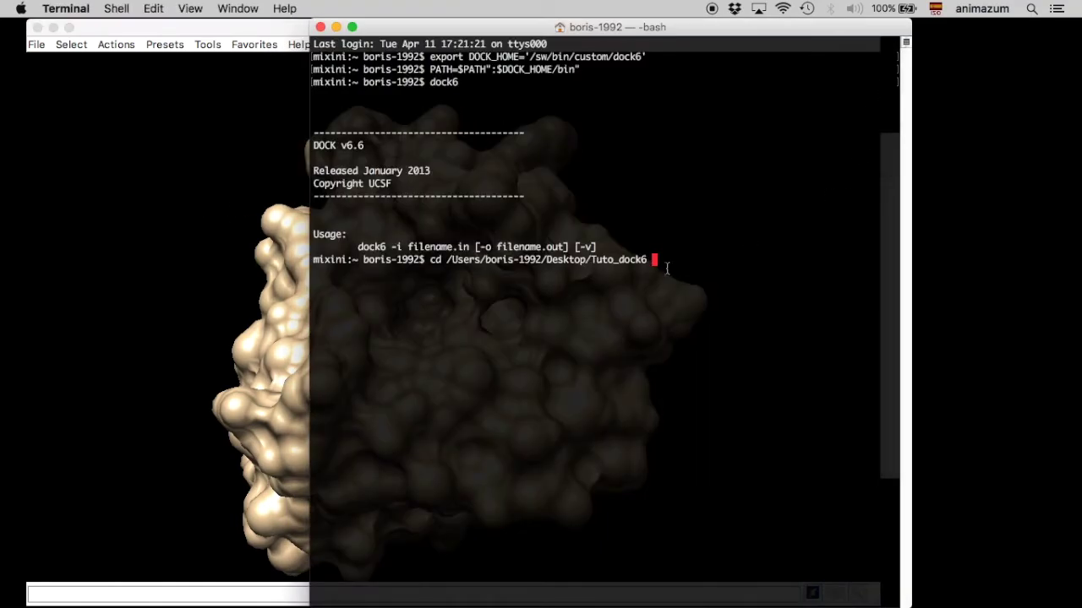
{"action": "key", "text": "Return"}
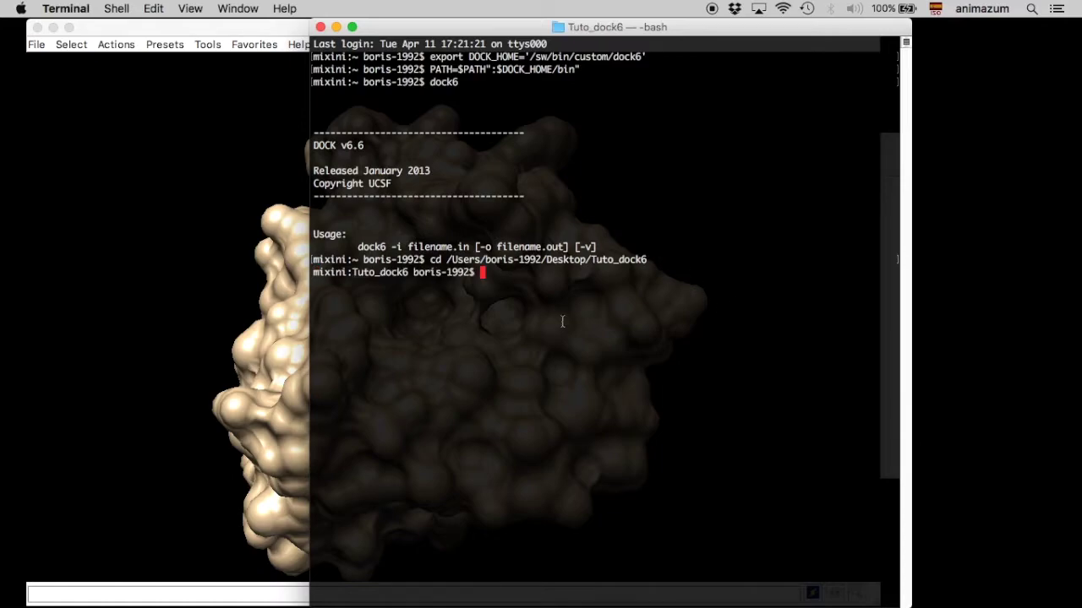
Step: List the Tuto_dock6 files, including rec.ms, INSPH and sphgen_cluster.in
{"action": "type", "text": "ls"}
{"action": "key", "text": "Return"}
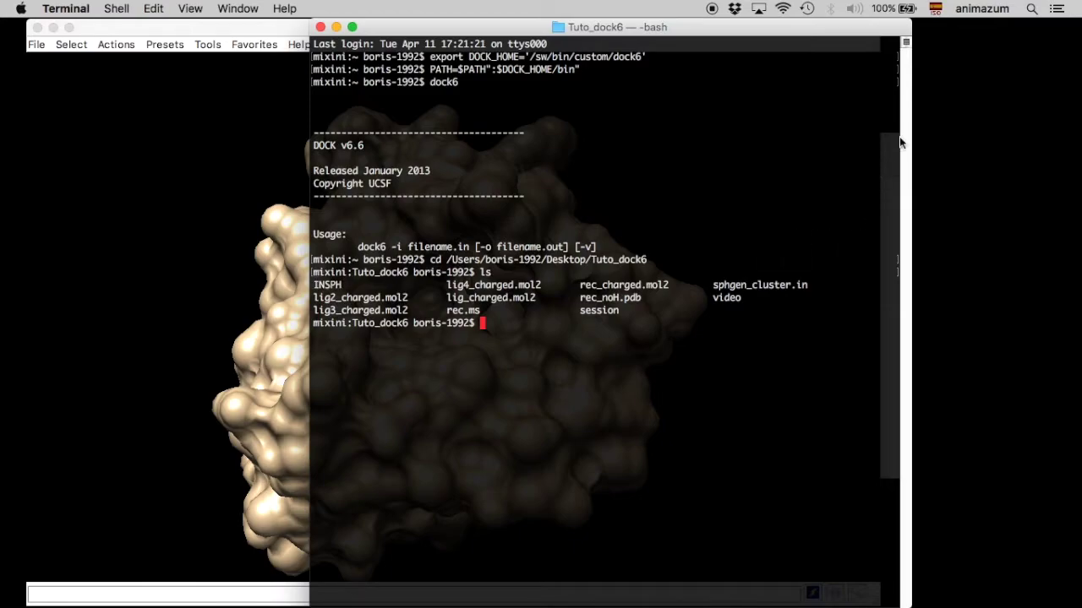
{"action": "left_click_drag", "start_coordinate": [881, 30], "coordinate": [827, 30]}
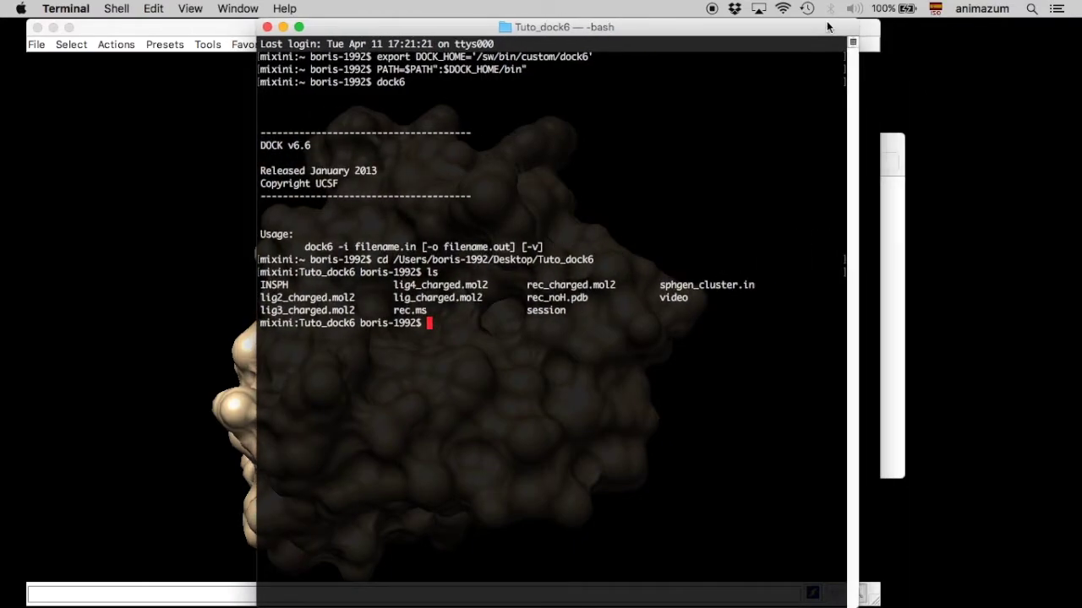
Step: Review the INSPH parameters (rec.ms, R, X, 0.0, 4.0, 1.4, rec.sph), close it, and return to Terminal
{"action": "left_click", "coordinate": [897, 143]}
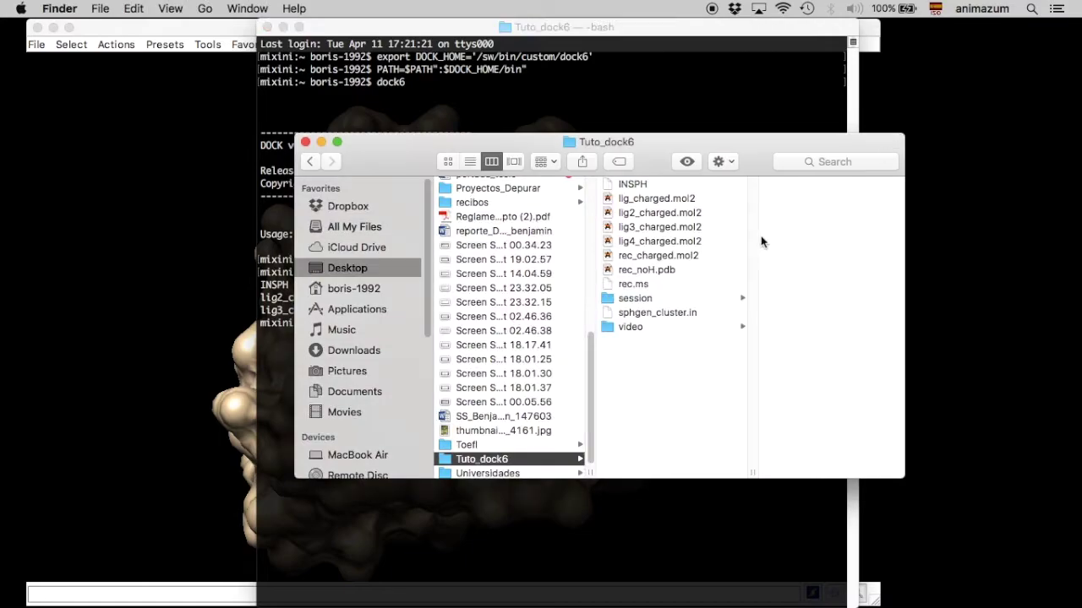
{"action": "double_click", "coordinate": [633, 184]}
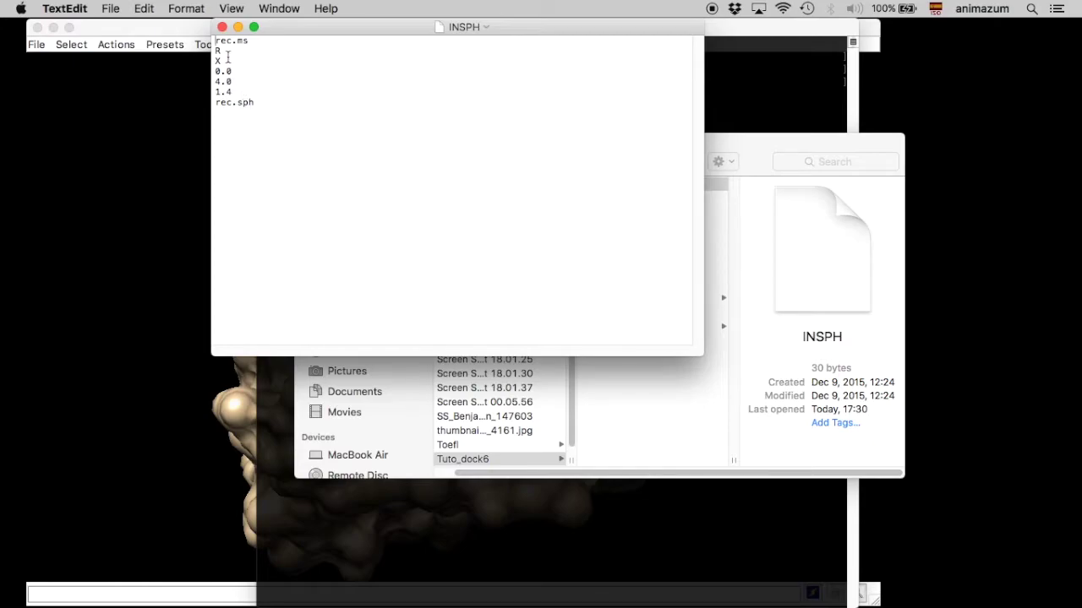
{"action": "left_click", "coordinate": [221, 28]}
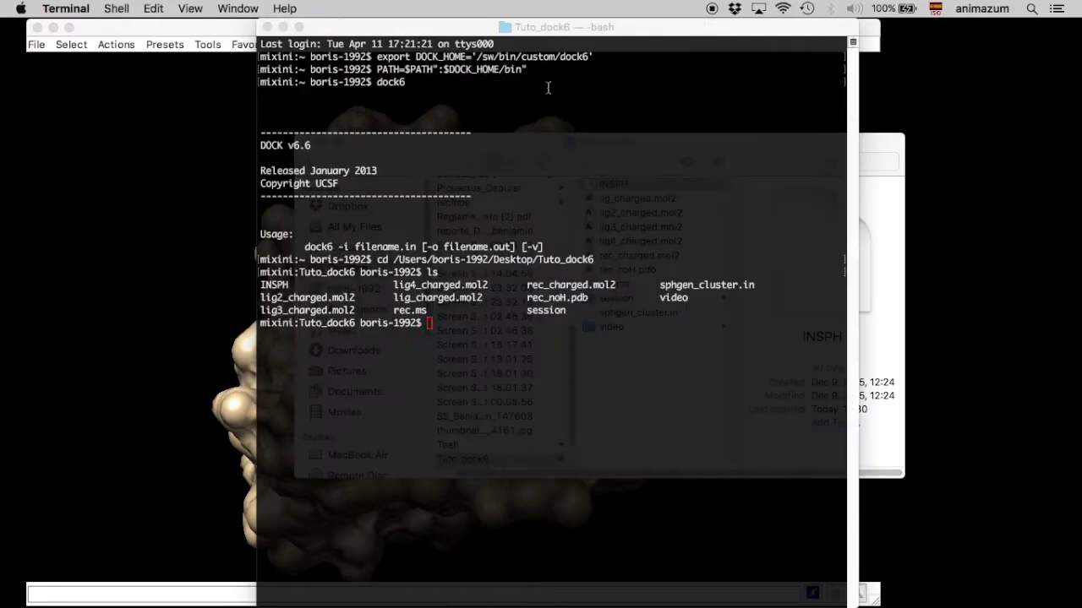
{"action": "left_click", "coordinate": [541, 120]}
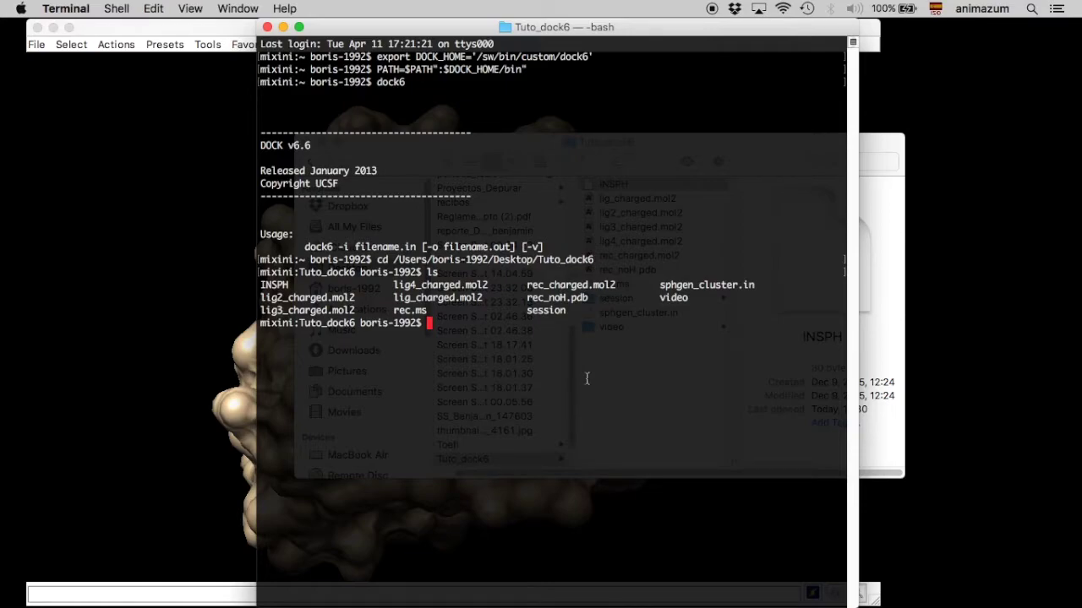
Step: Run sphgen INSPH to generate OUTSPH and rec.sph in Tuto_dock6
{"action": "type", "text": "sph"}
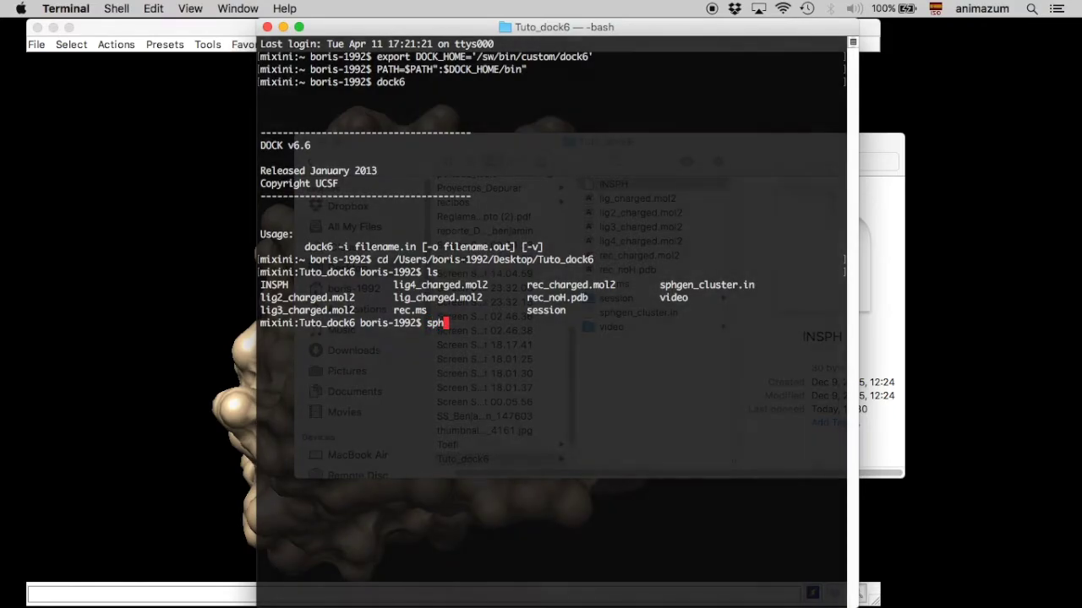
{"action": "type", "text": "gen "}
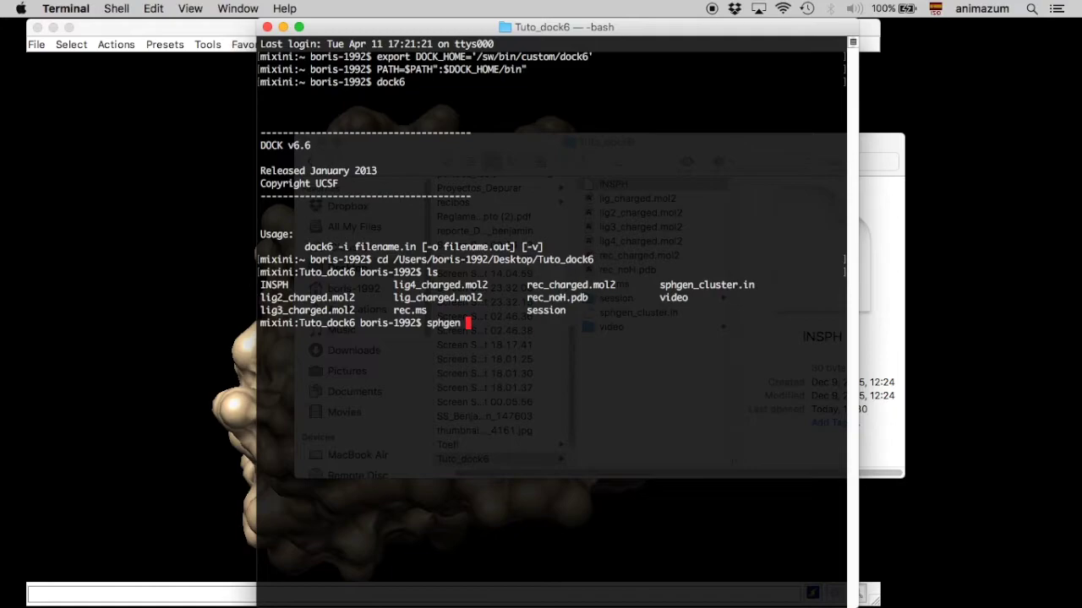
{"action": "type", "text": "IN"}
{"action": "key", "text": "Tab"}
{"action": "key", "text": "Return"}
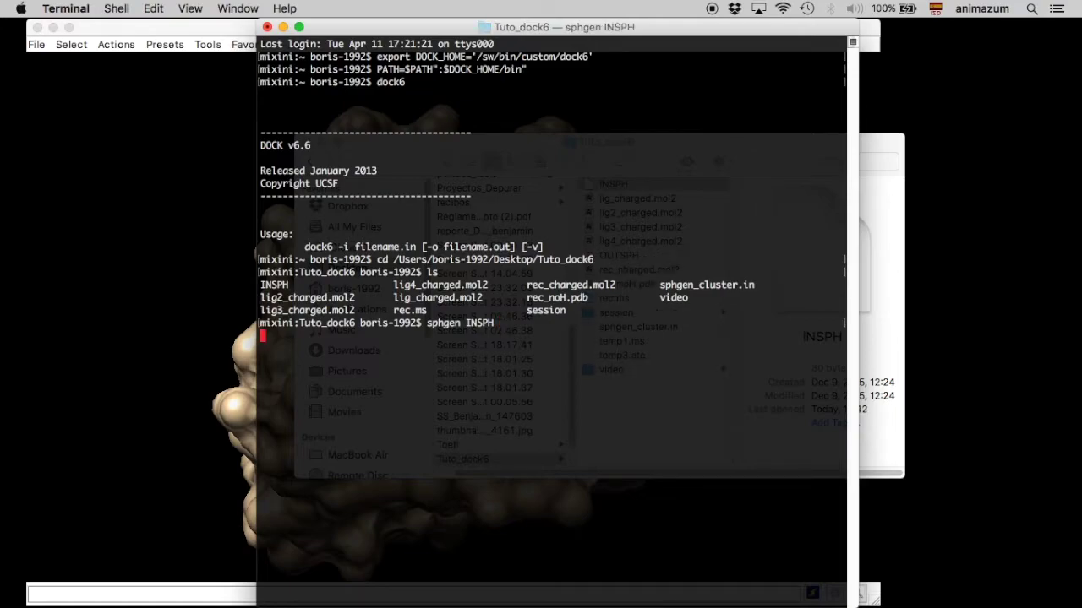
{"action": "left_click", "coordinate": [877, 142]}
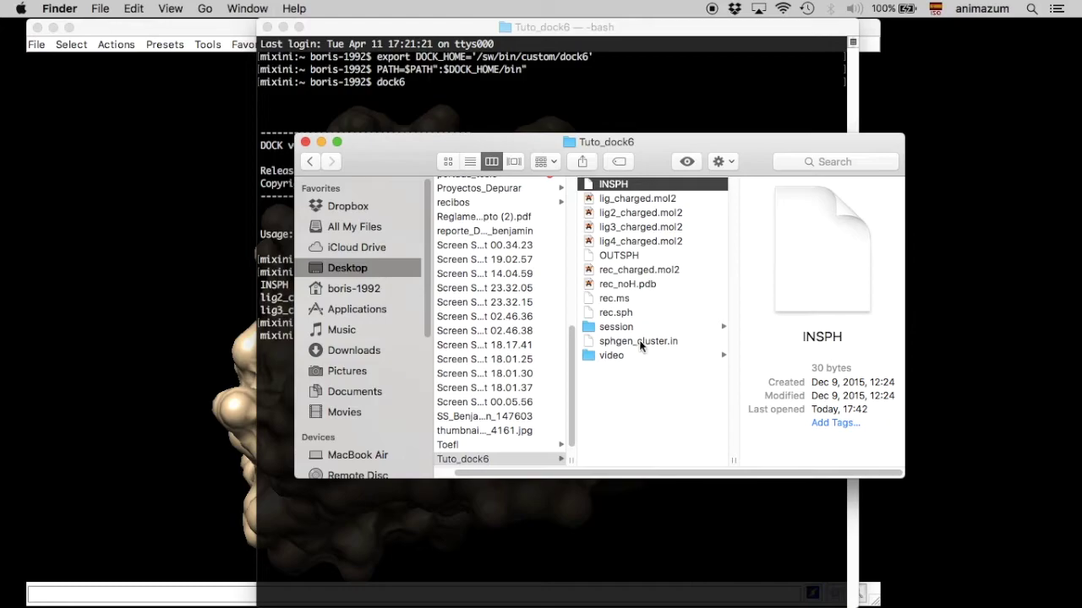
{"action": "left_click", "coordinate": [618, 256]}
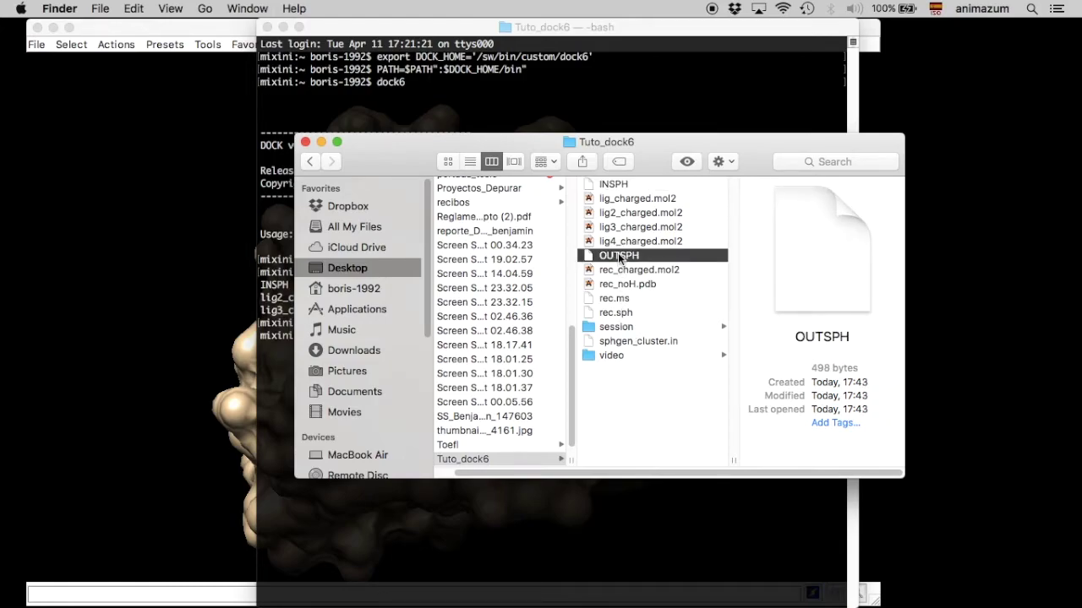
{"action": "double_click", "coordinate": [617, 256]}
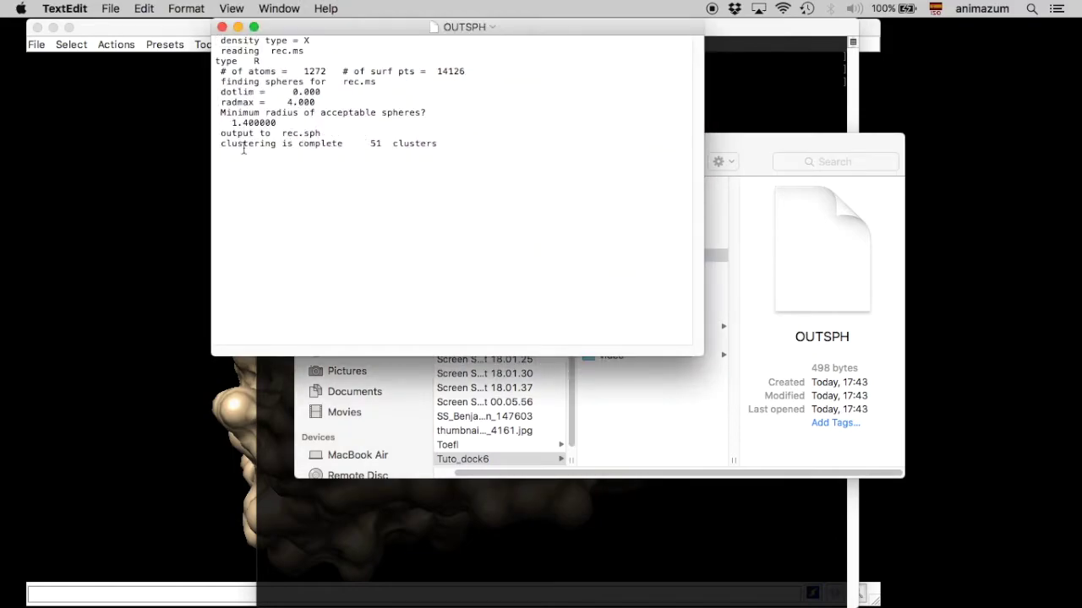
{"action": "left_click", "coordinate": [222, 28]}
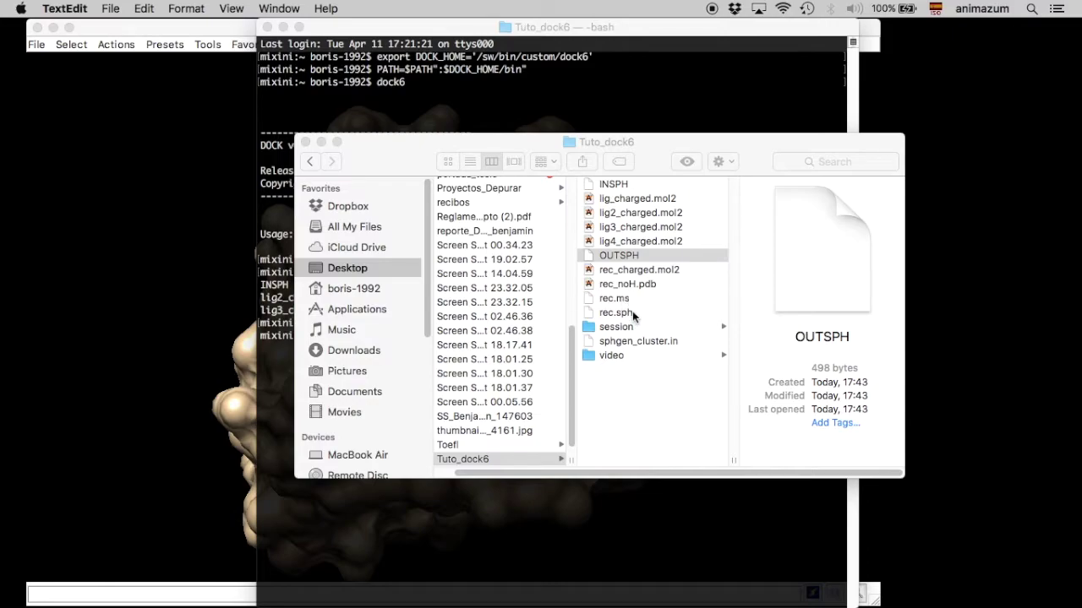
{"action": "key", "text": "super+Tab"}
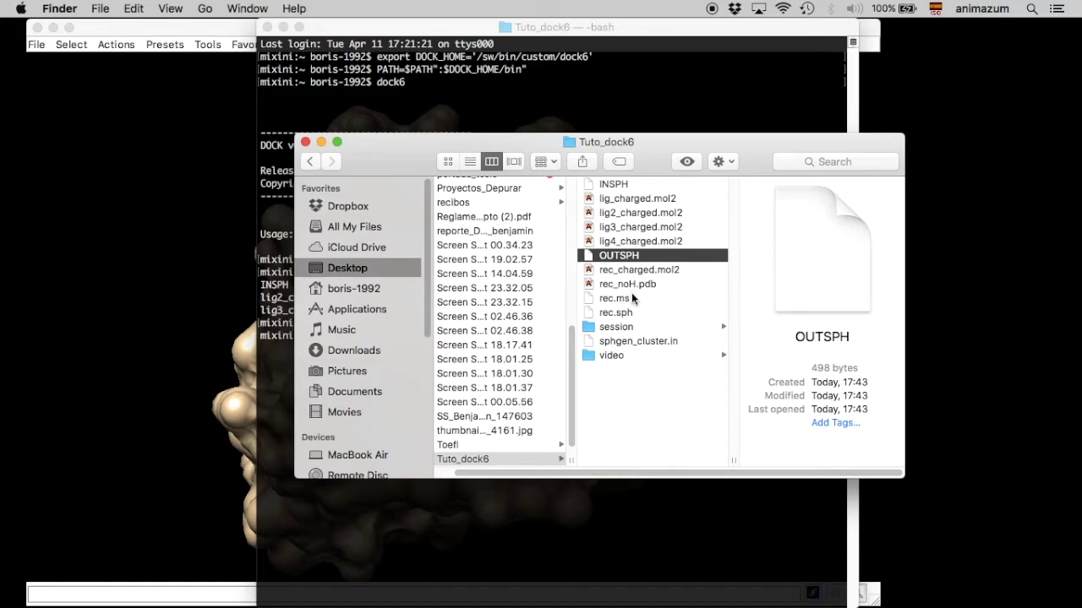
{"action": "left_click", "coordinate": [634, 312]}
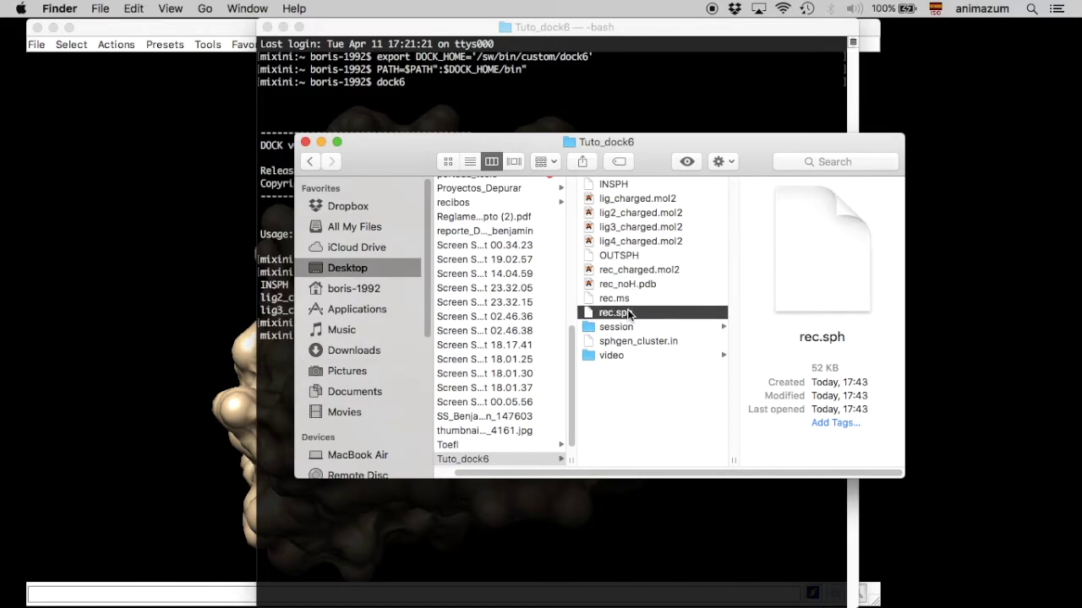
Step: Load rec.sph's 52 sphere clusters, open the Model Panel, and toggle Cluster 0 off
{"action": "double_click", "coordinate": [628, 313]}
{"action": "left_click_drag", "start_coordinate": [491, 442], "coordinate": [243, 120]}
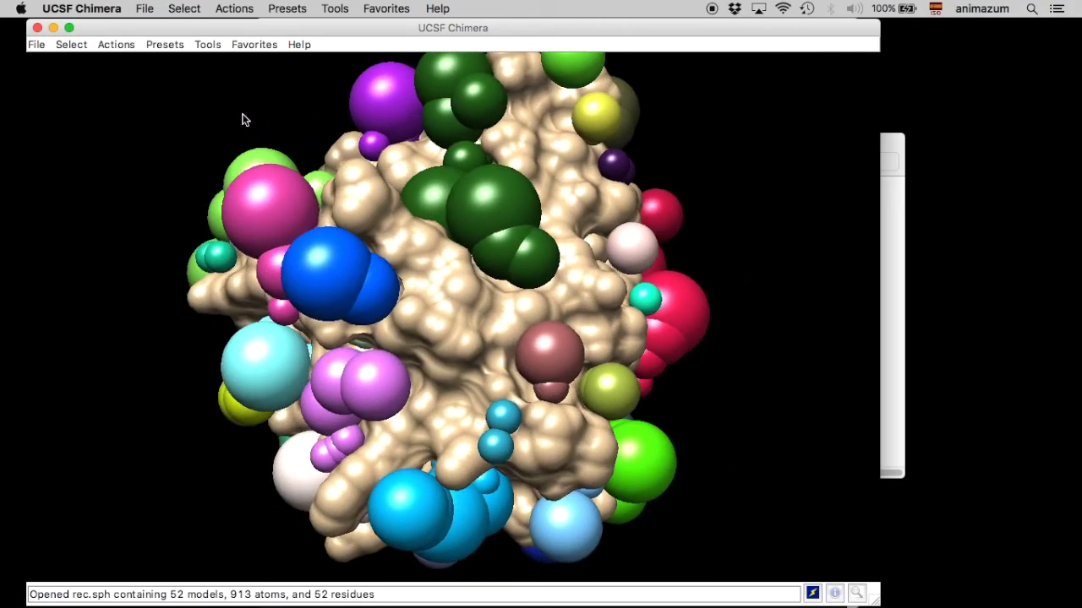
{"action": "left_click", "coordinate": [208, 44]}
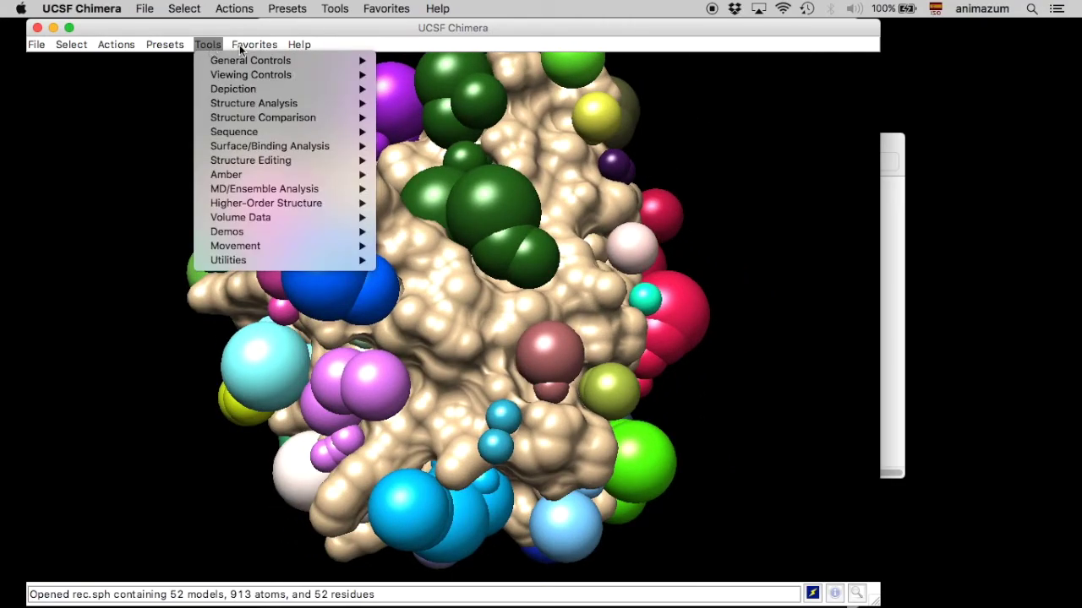
{"action": "mouse_move", "coordinate": [245, 49]}
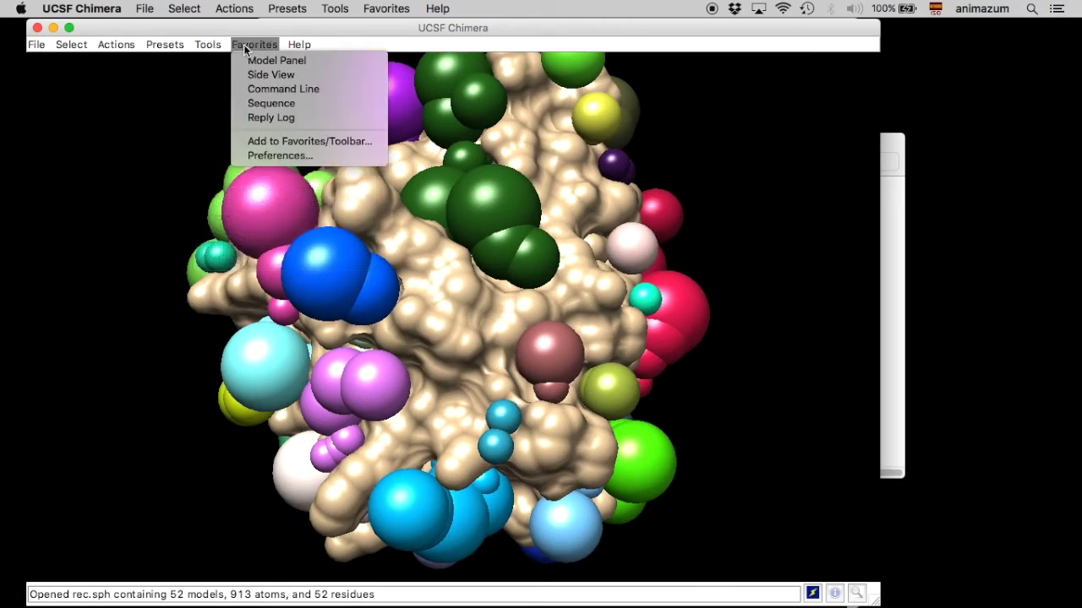
{"action": "left_click", "coordinate": [285, 64]}
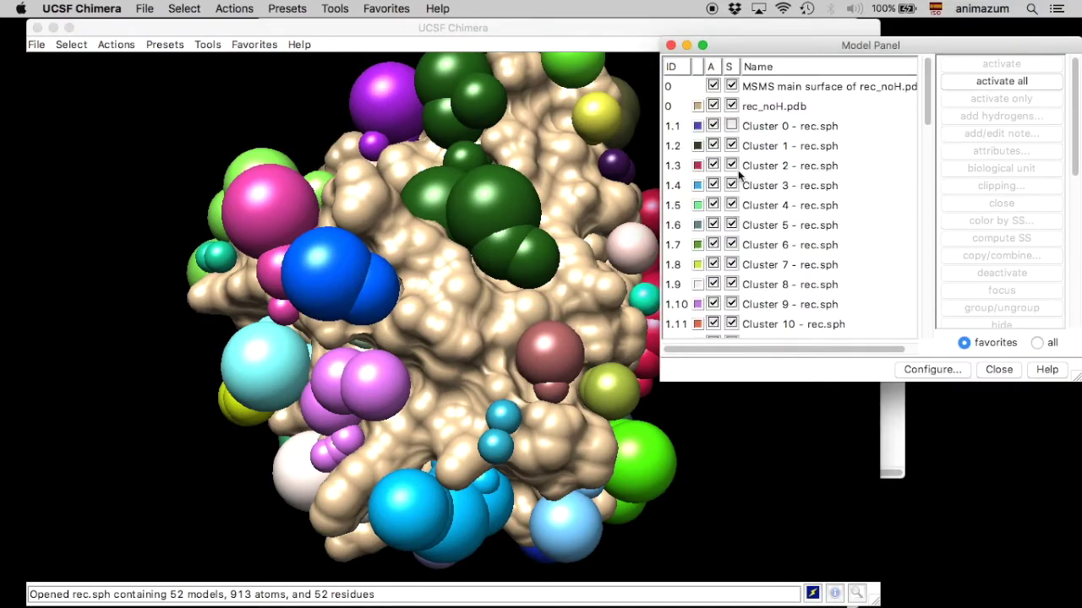
{"action": "left_click_drag", "start_coordinate": [659, 189], "coordinate": [872, 191]}
{"action": "mouse_move", "coordinate": [930, 106]}
{"action": "left_mouse_down"}
{"action": "mouse_move", "coordinate": [932, 334]}
{"action": "mouse_move", "coordinate": [918, 93]}
{"action": "left_mouse_up"}
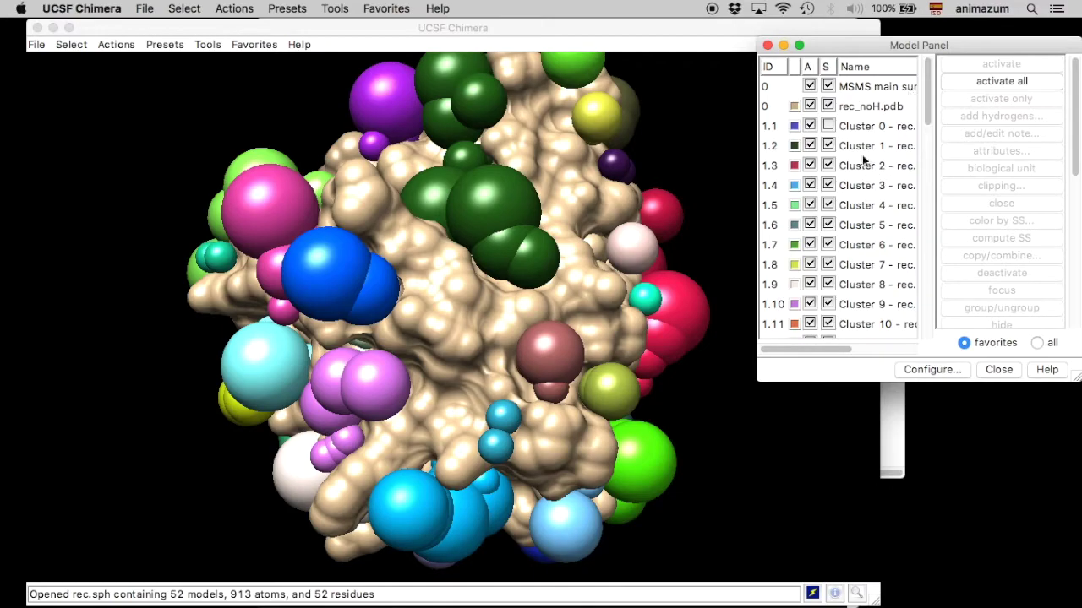
{"action": "left_click", "coordinate": [828, 125]}
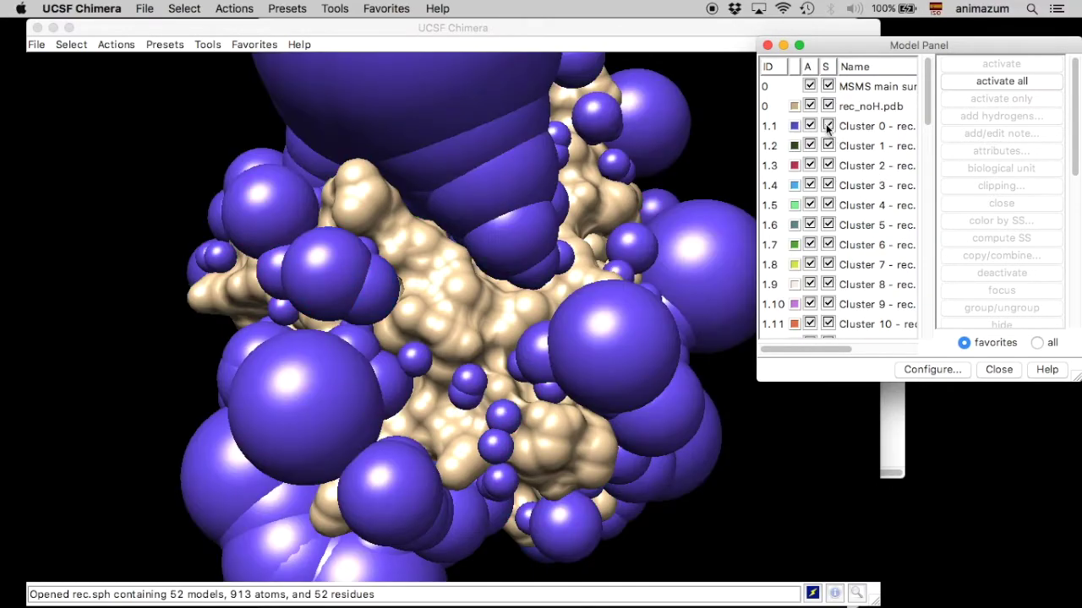
{"action": "left_click", "coordinate": [827, 126]}
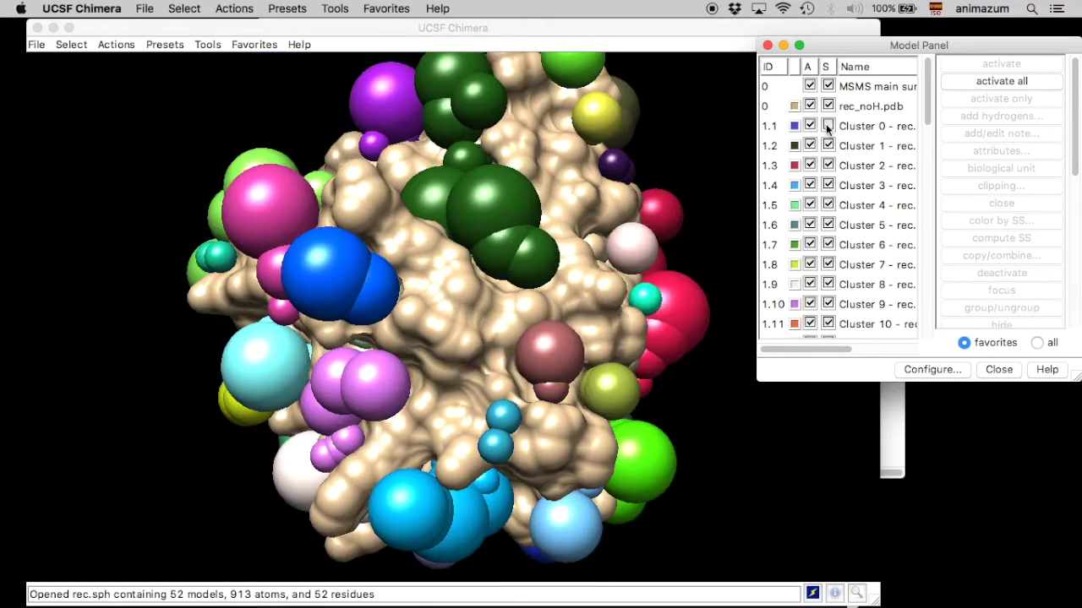
{"action": "left_click", "coordinate": [827, 126]}
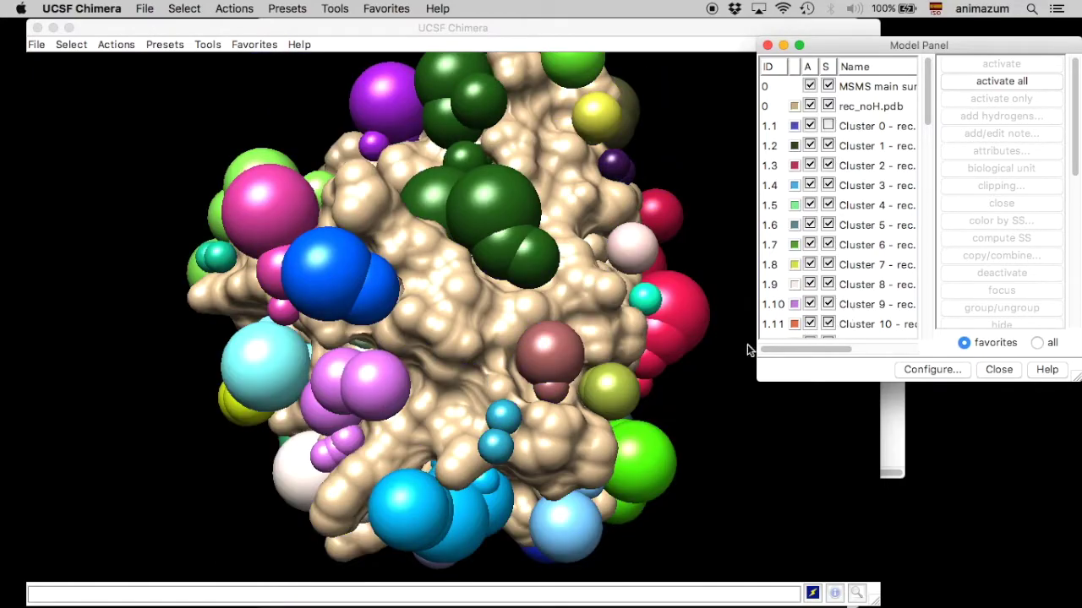
{"action": "left_click", "coordinate": [712, 8]}
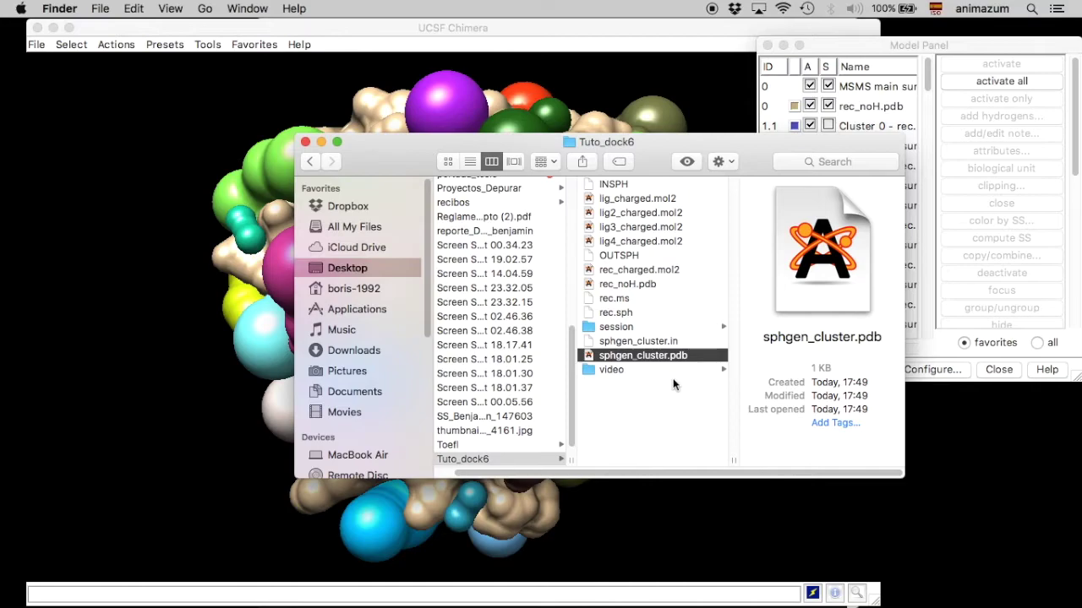
{"action": "left_click", "coordinate": [621, 341]}
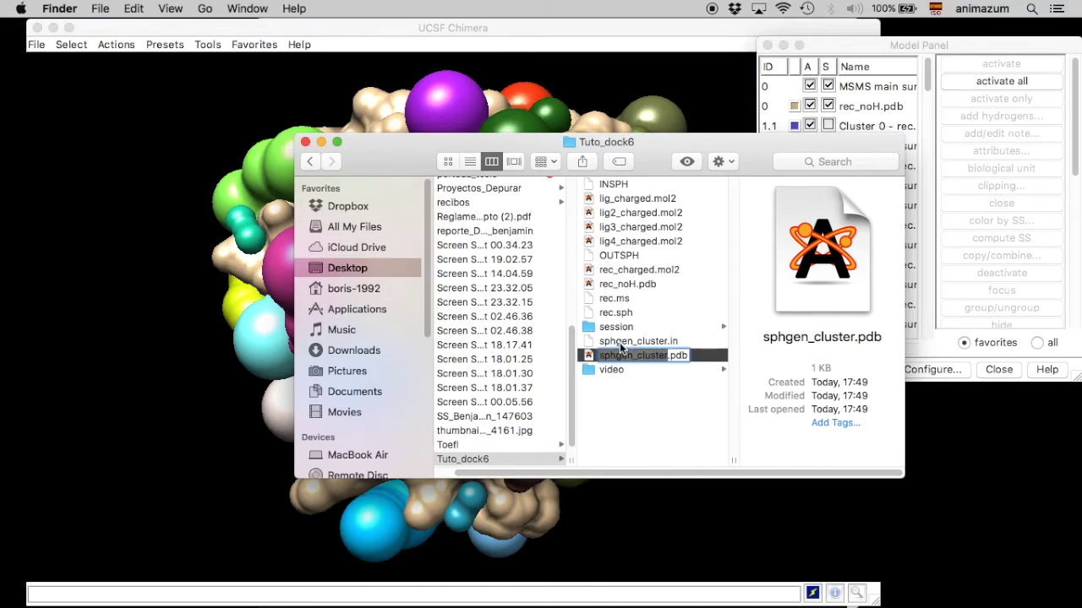
{"action": "double_click", "coordinate": [620, 343]}
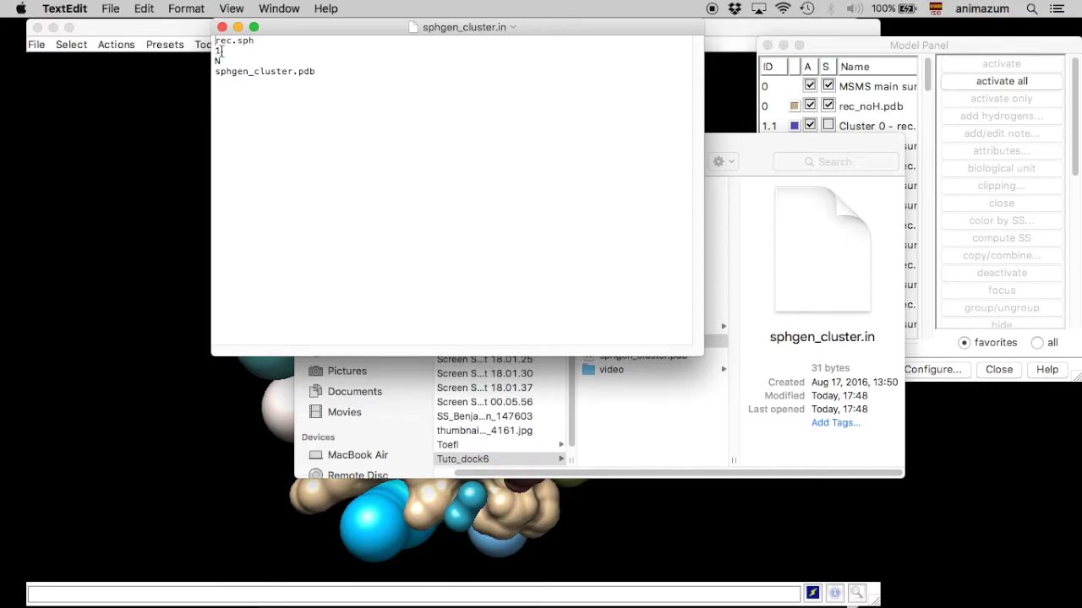
{"action": "left_click", "coordinate": [196, 110]}
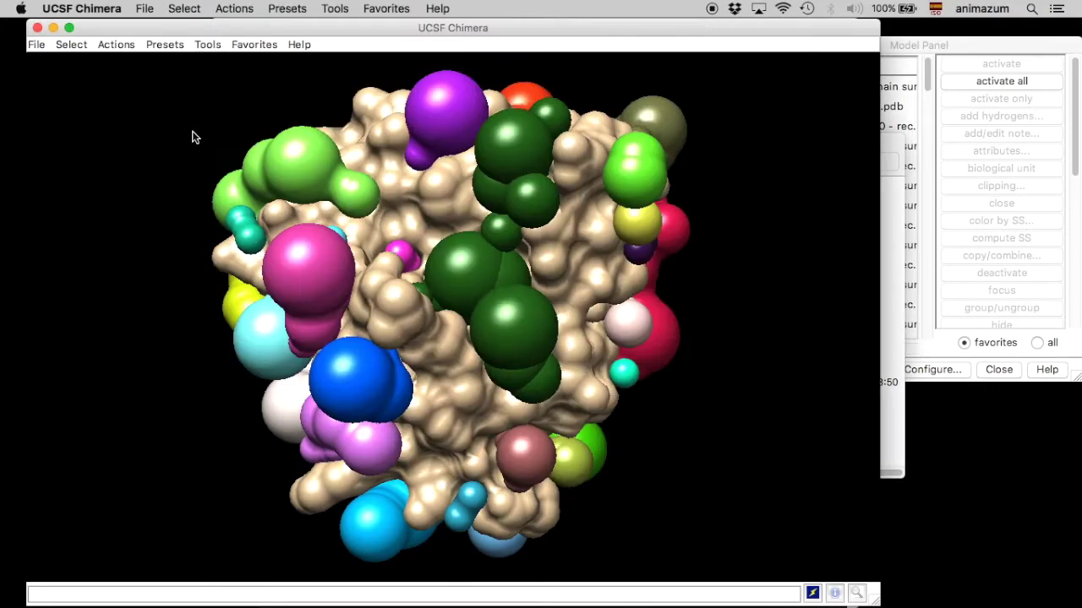
{"action": "left_click", "coordinate": [930, 61]}
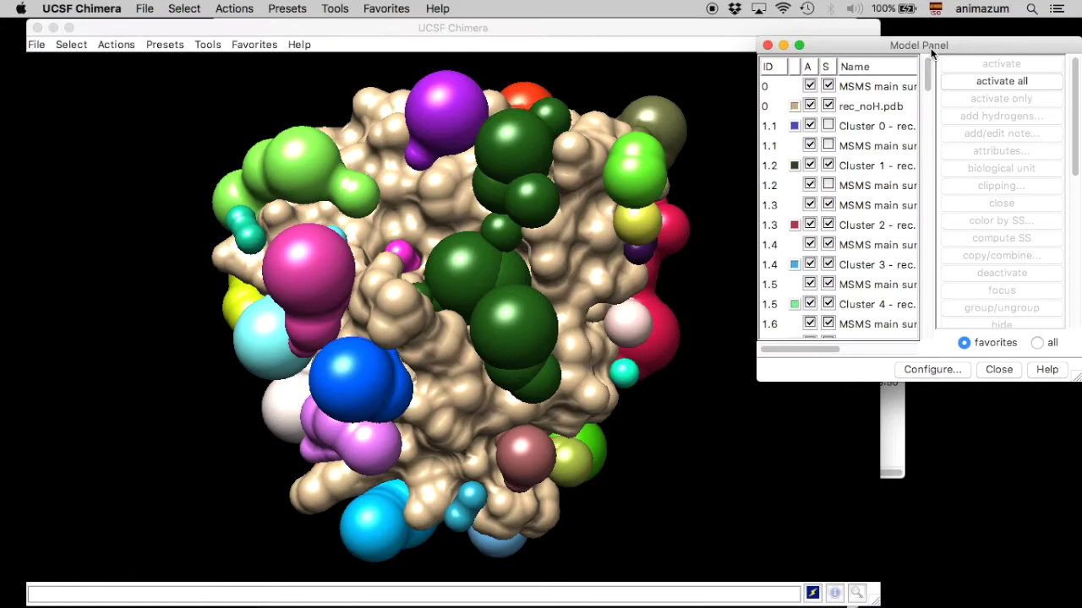
{"action": "left_click", "coordinate": [829, 165]}
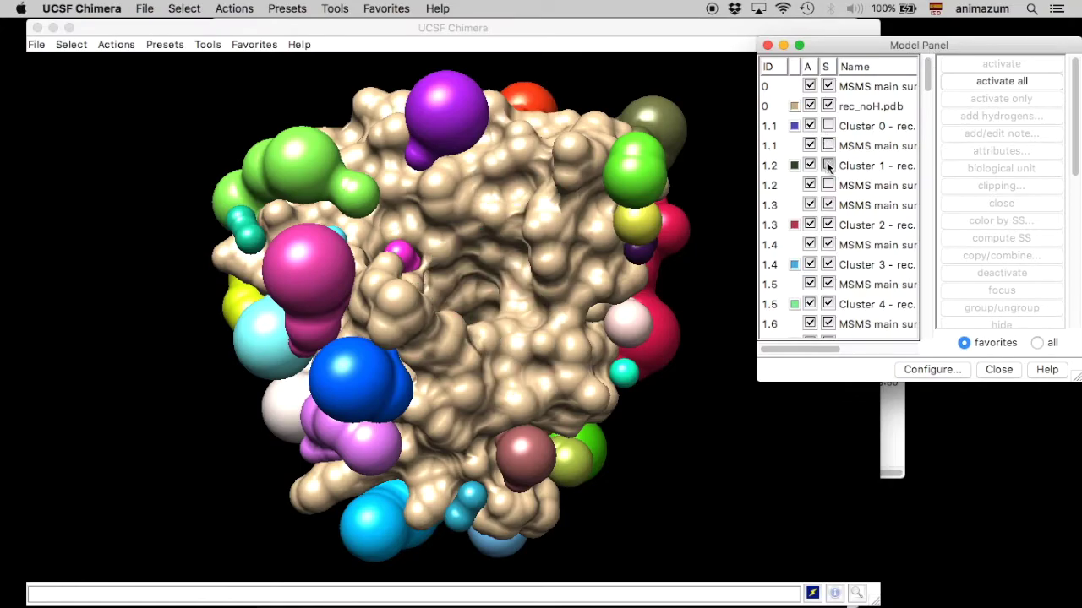
{"action": "left_click", "coordinate": [829, 165]}
{"action": "left_click_drag", "start_coordinate": [727, 253], "coordinate": [904, 125]}
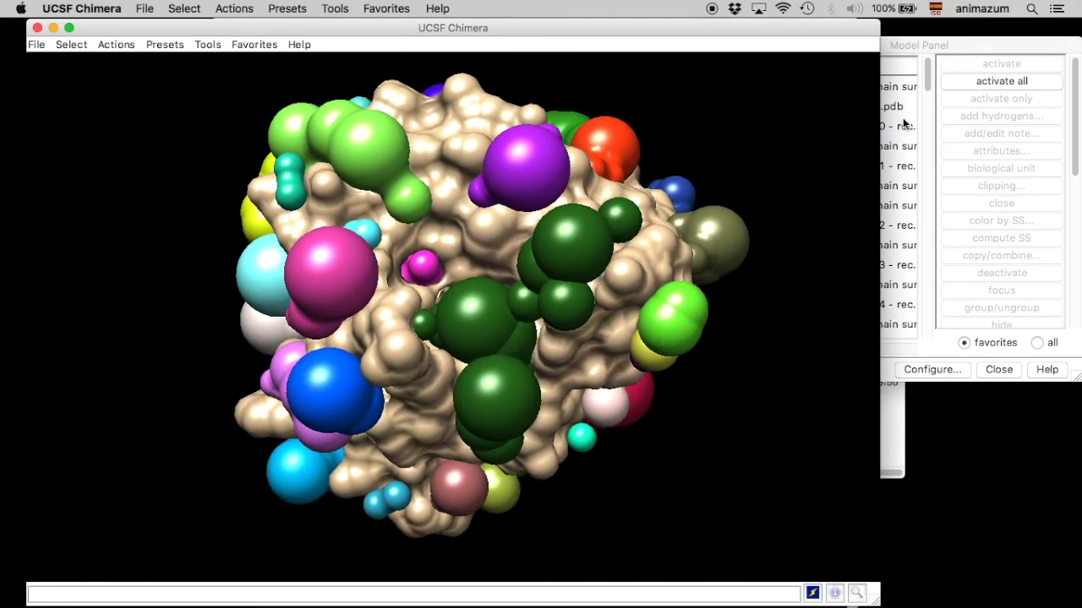
{"action": "left_click", "coordinate": [949, 44]}
{"action": "left_click", "coordinate": [828, 164]}
{"action": "left_click", "coordinate": [828, 165]}
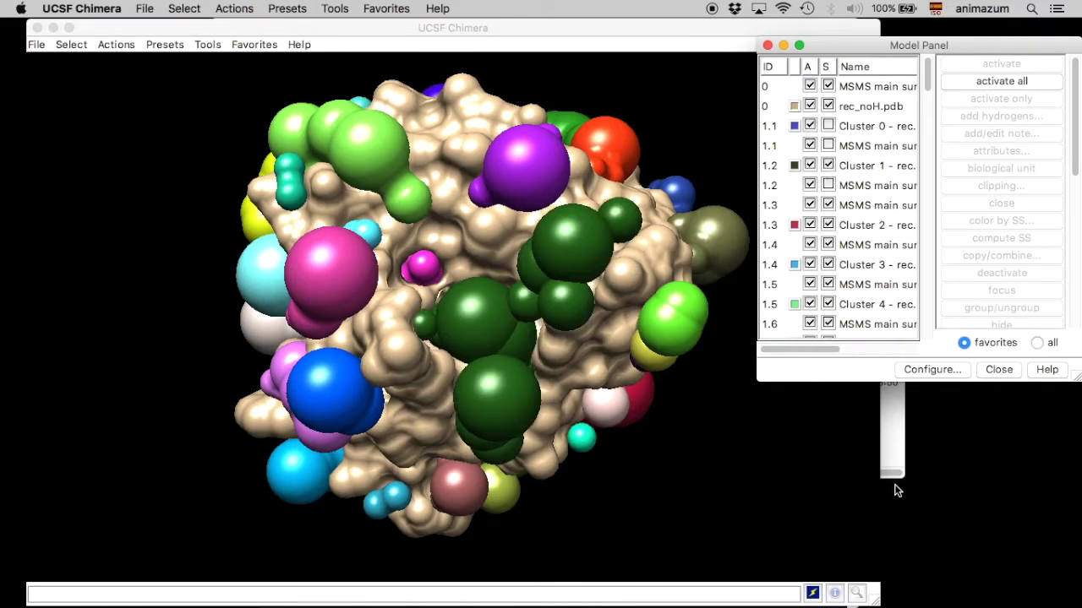
{"action": "left_click", "coordinate": [894, 457]}
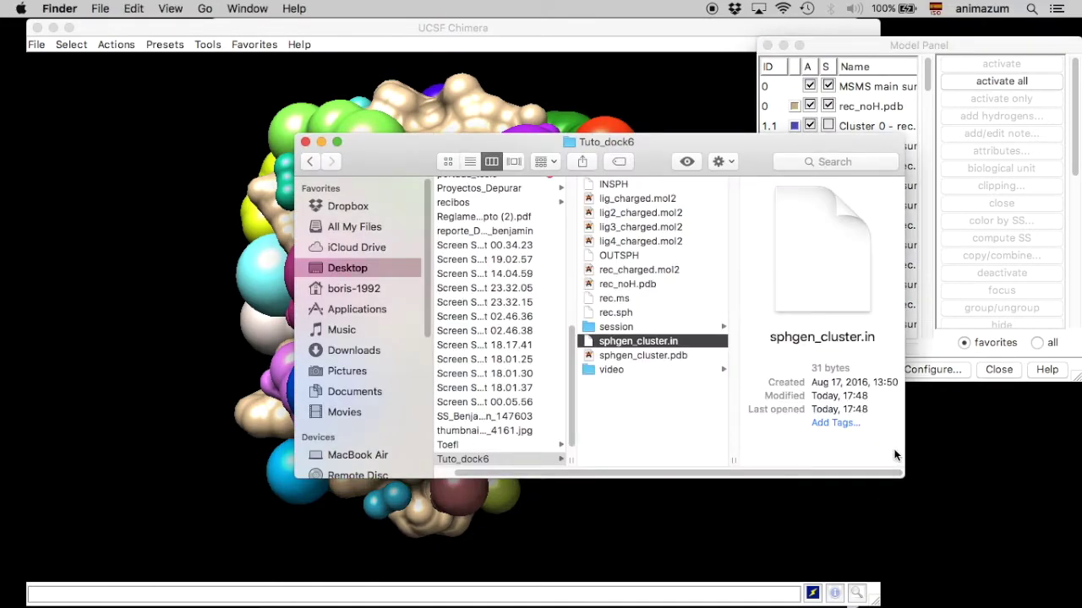
{"action": "double_click", "coordinate": [635, 342]}
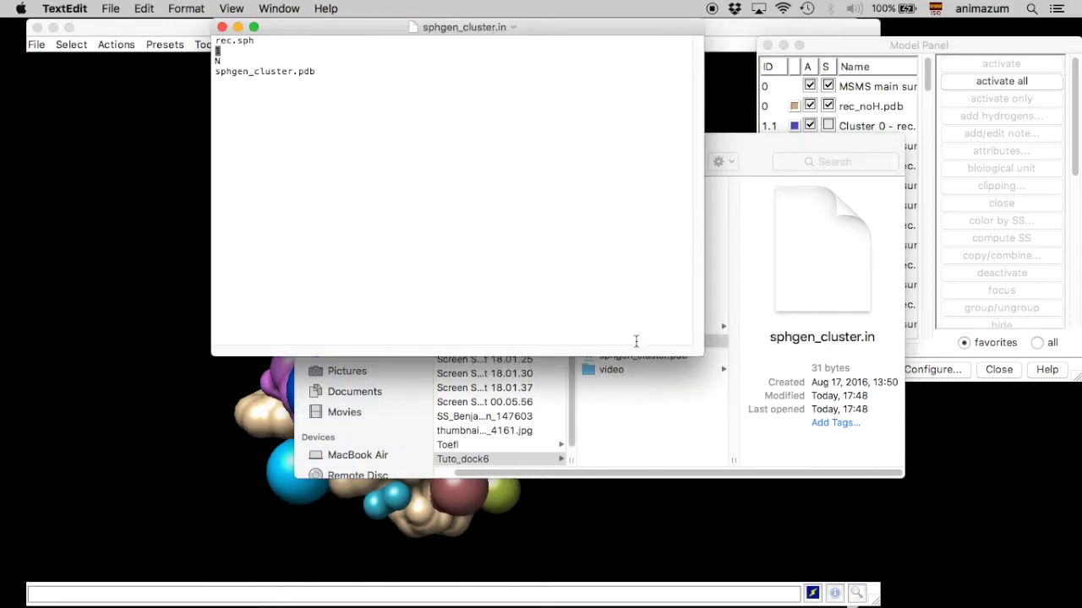
{"action": "left_click", "coordinate": [221, 27]}
{"action": "mouse_move", "coordinate": [803, 583]}
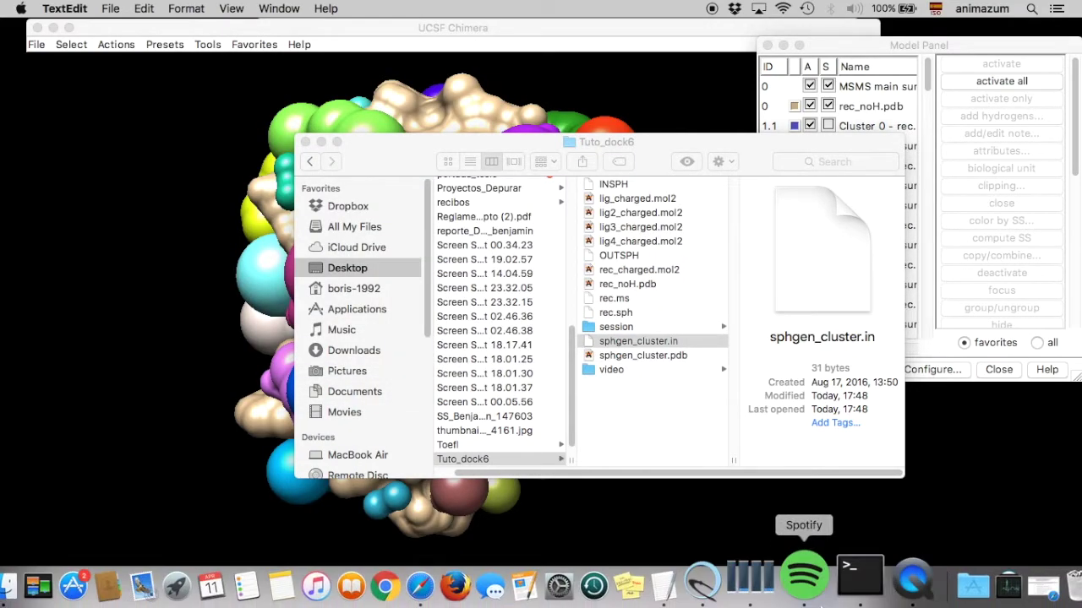
{"action": "left_click", "coordinate": [845, 578]}
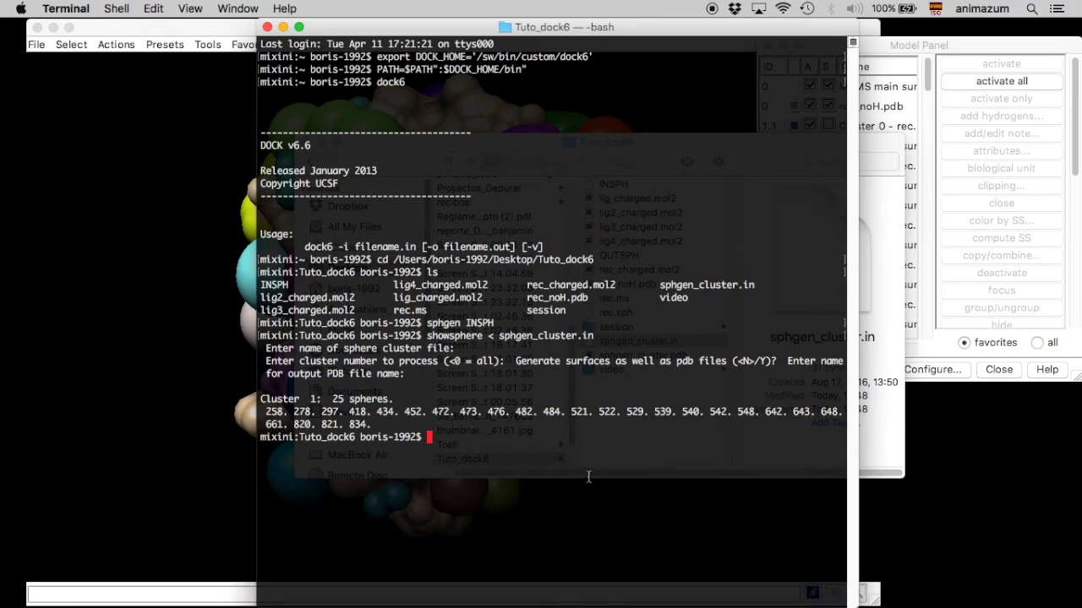
Step: Rerun showsphere < sphgen_cluster.in, open sphgen_cluster.pdb in Chimera, and hide Cluster 1
{"action": "key", "text": "Up"}
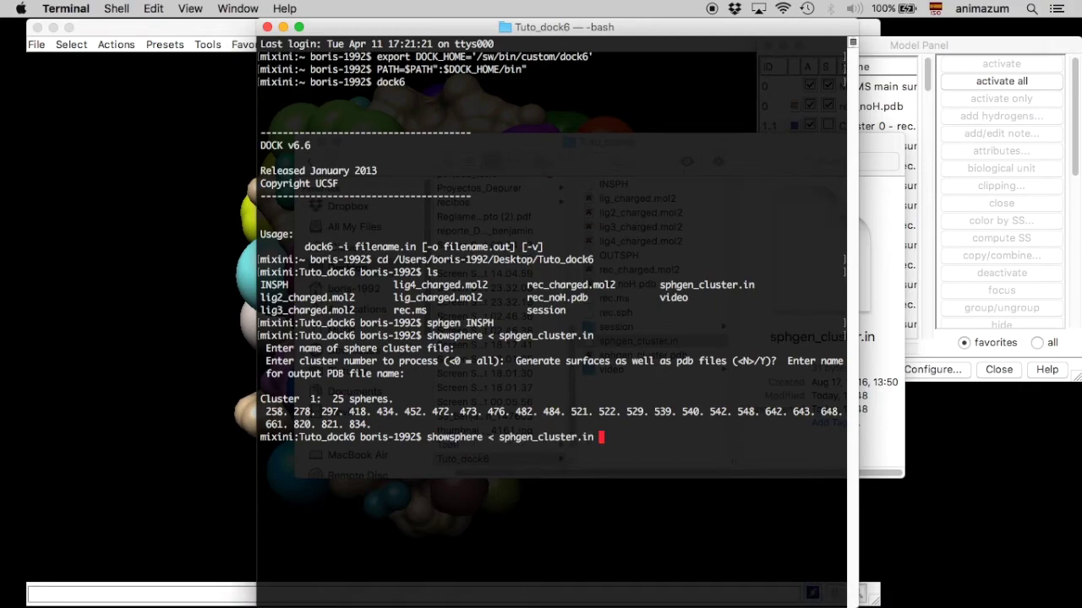
{"action": "key", "text": "Return"}
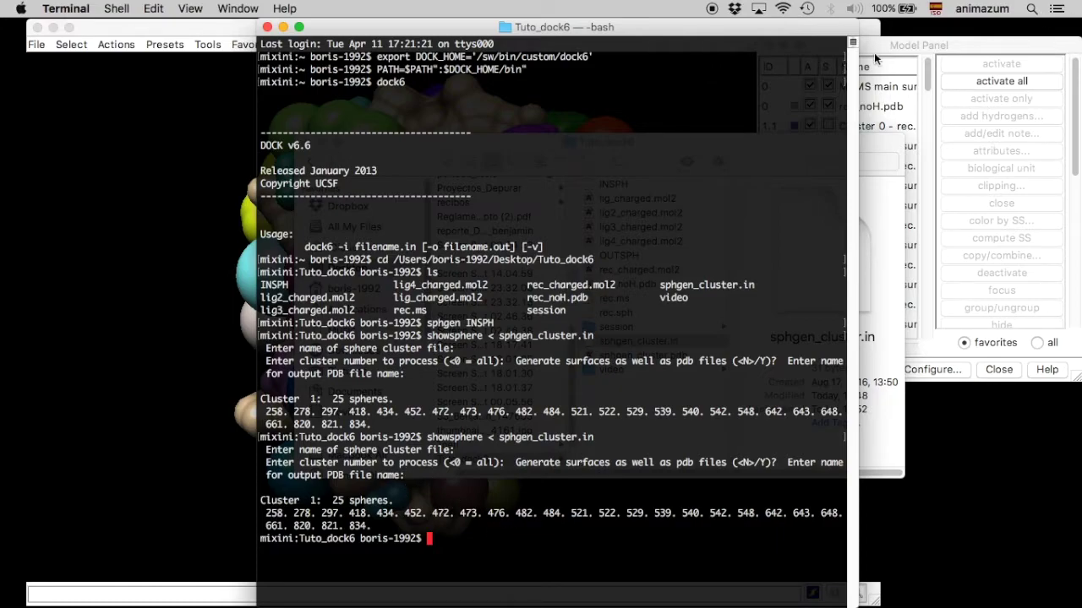
{"action": "left_click", "coordinate": [890, 230]}
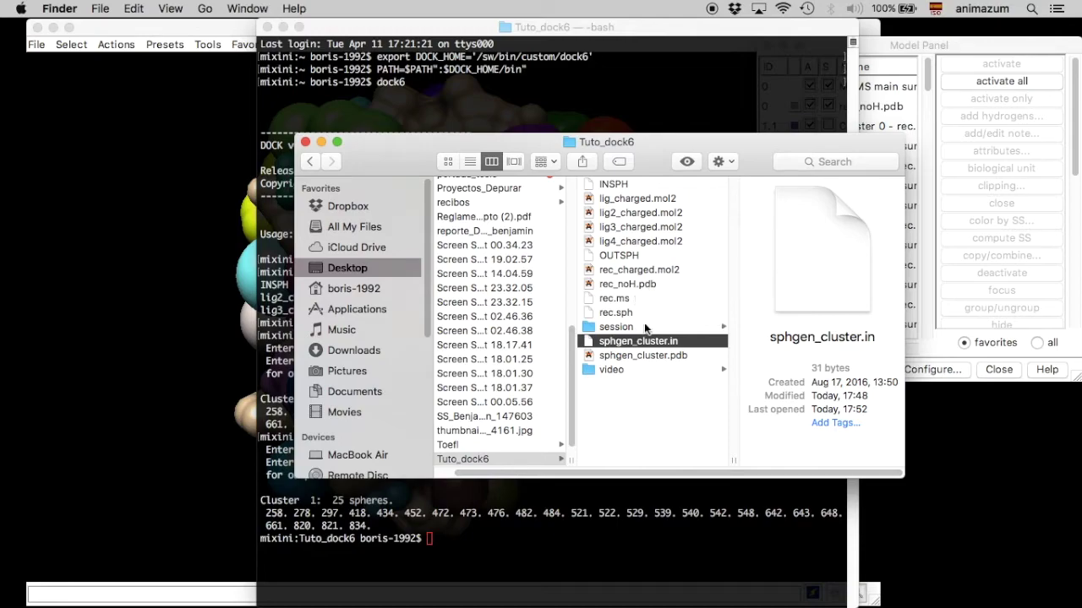
{"action": "left_click", "coordinate": [655, 355]}
{"action": "right_click", "coordinate": [648, 354]}
{"action": "key", "text": "Escape"}
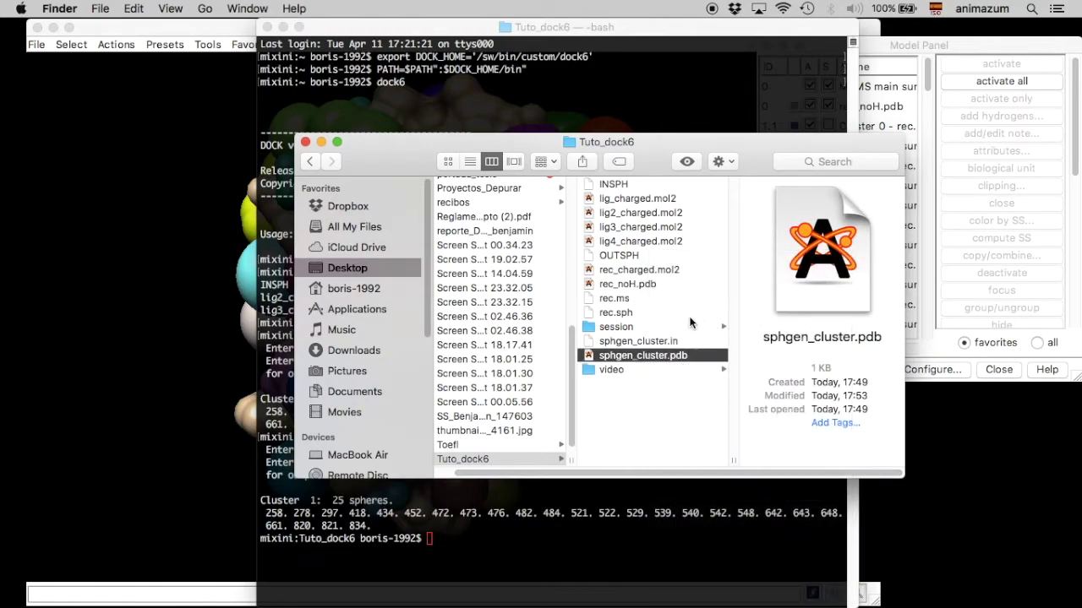
{"action": "right_click", "coordinate": [676, 359]}
{"action": "mouse_move", "coordinate": [722, 278]}
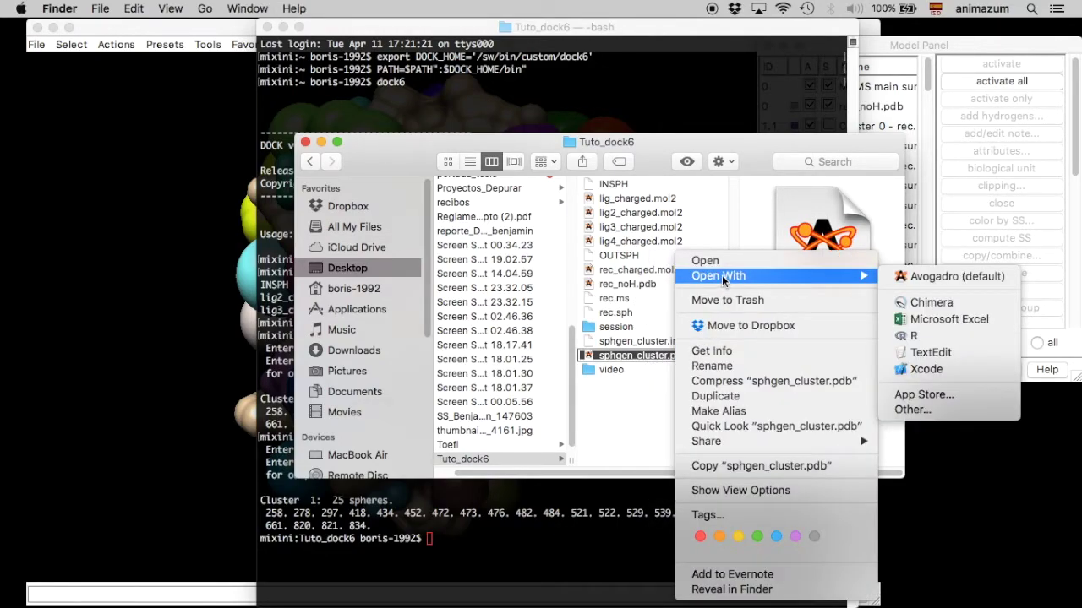
{"action": "left_click", "coordinate": [933, 304]}
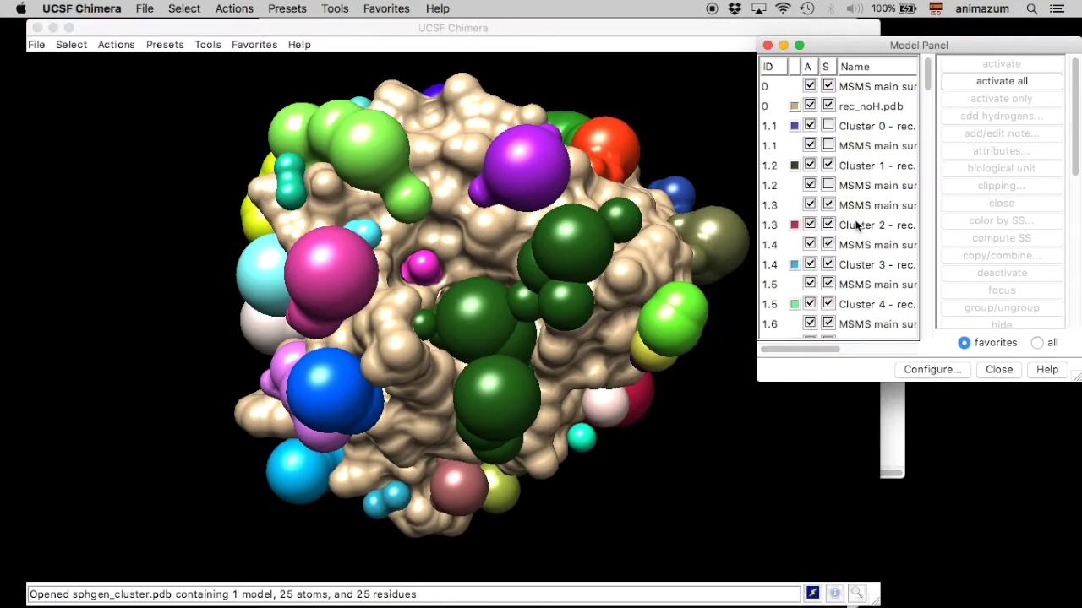
{"action": "left_click", "coordinate": [828, 165]}
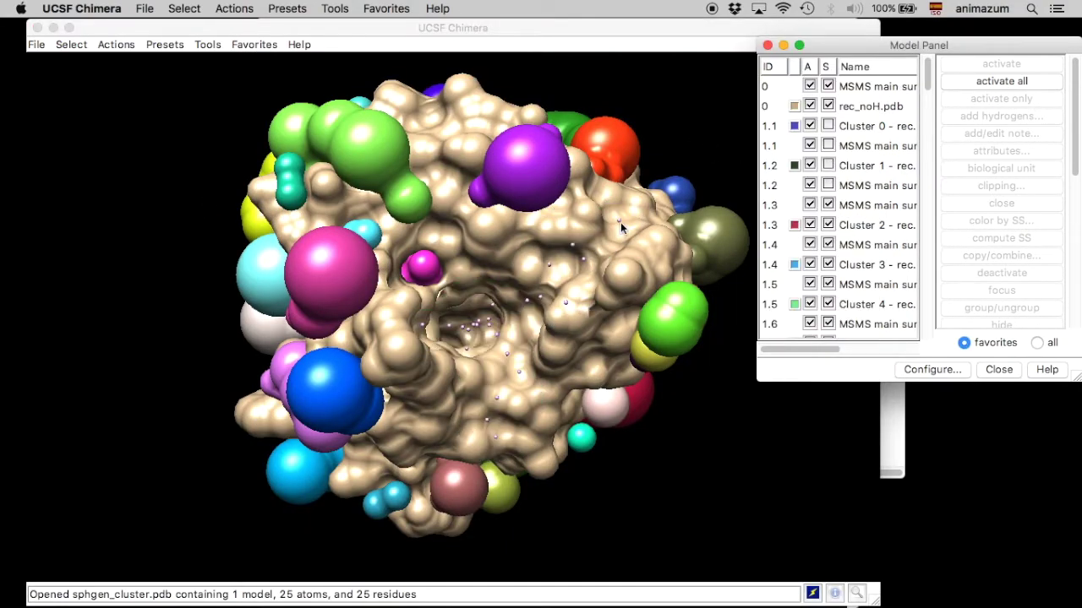
Step: Display the sphgen_cluster atoms as spheres and rotate to see them lining the pocket
{"action": "left_click", "coordinate": [115, 44]}
{"action": "mouse_move", "coordinate": [122, 60]}
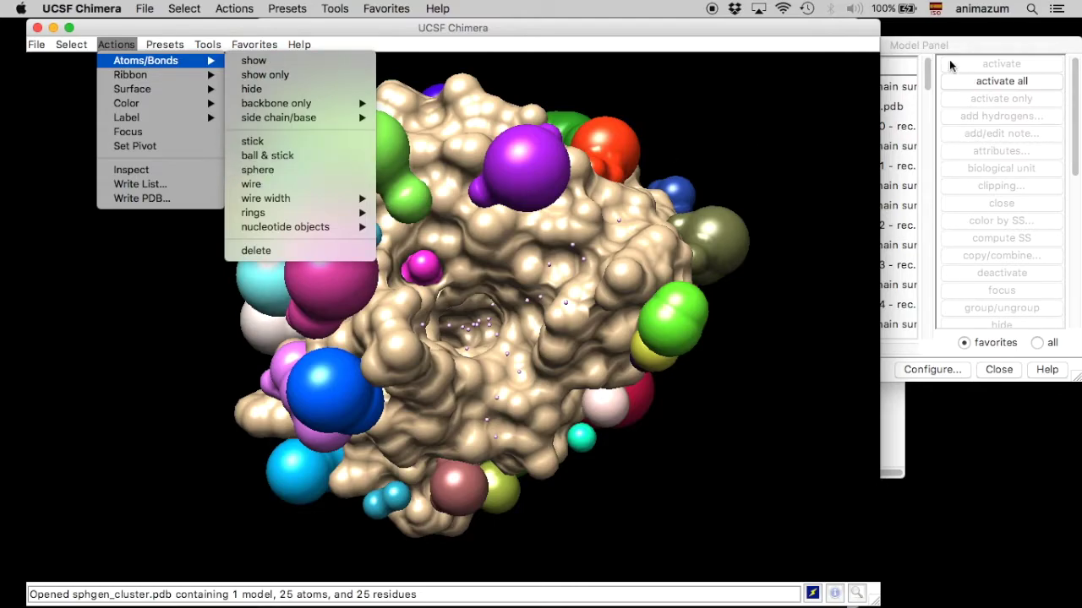
{"action": "left_click", "coordinate": [303, 172]}
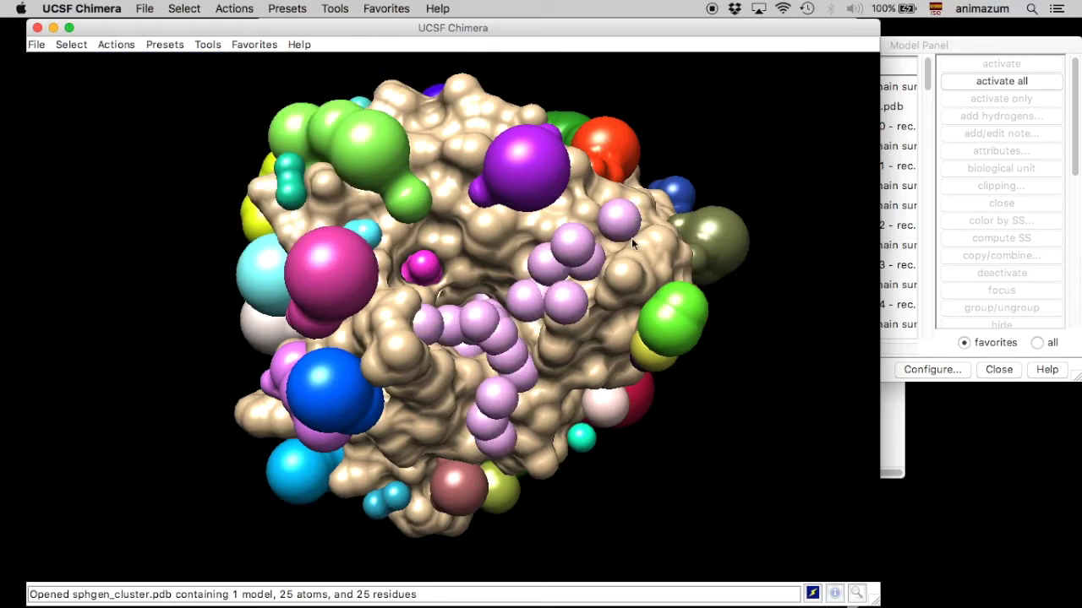
{"action": "left_click_drag", "start_coordinate": [631, 238], "coordinate": [475, 421]}
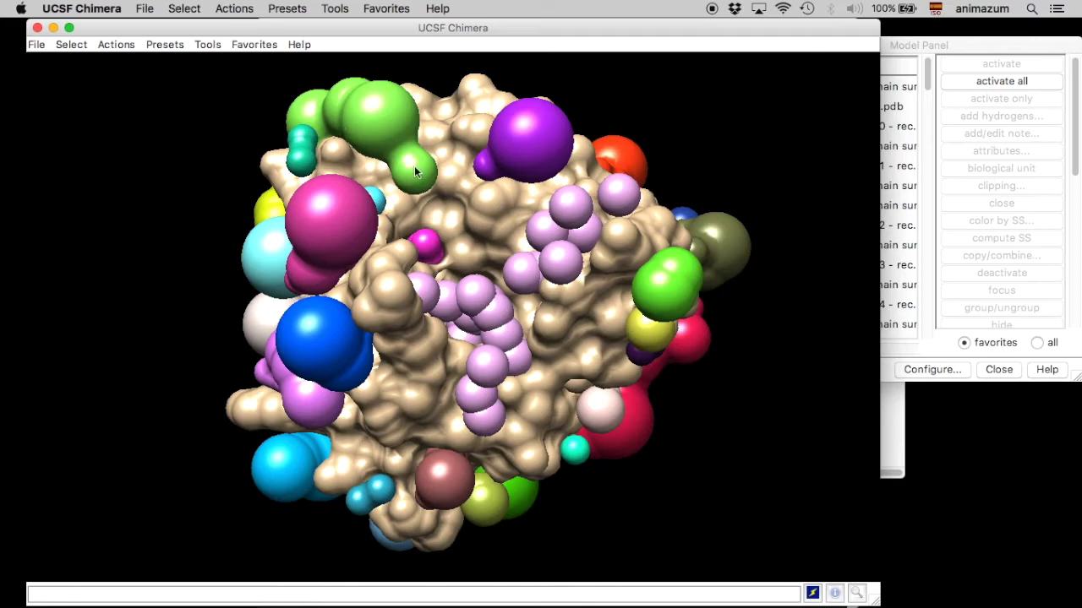
{"action": "left_click", "coordinate": [709, 10]}
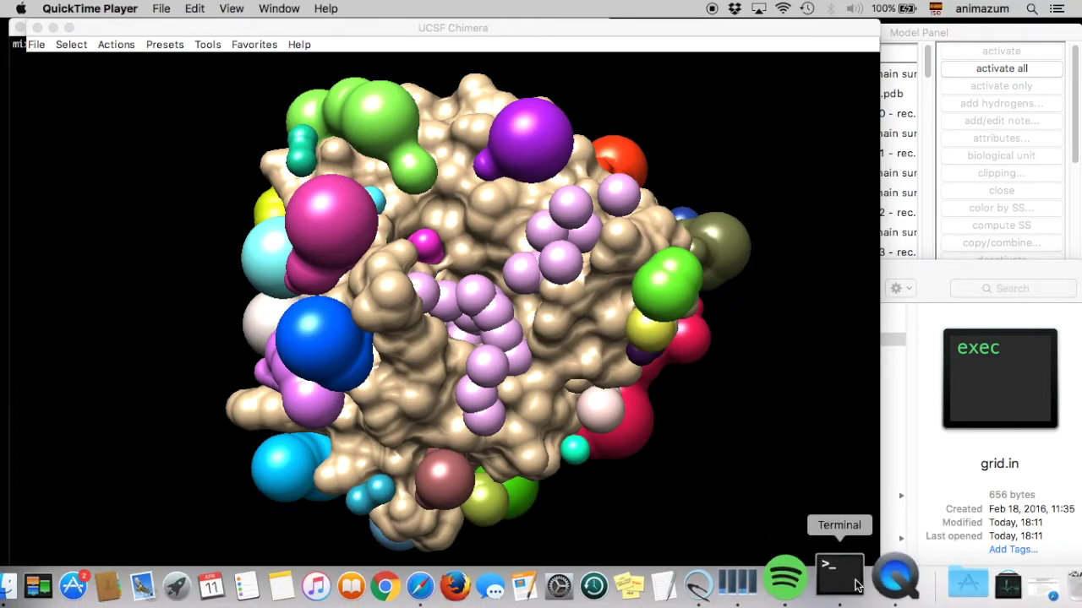
Step: Open box.in from the Tuto_dock6 folder in TextEdit to review its box settings, then close it
{"action": "left_click", "coordinate": [846, 580]}
{"action": "left_click", "coordinate": [955, 295]}
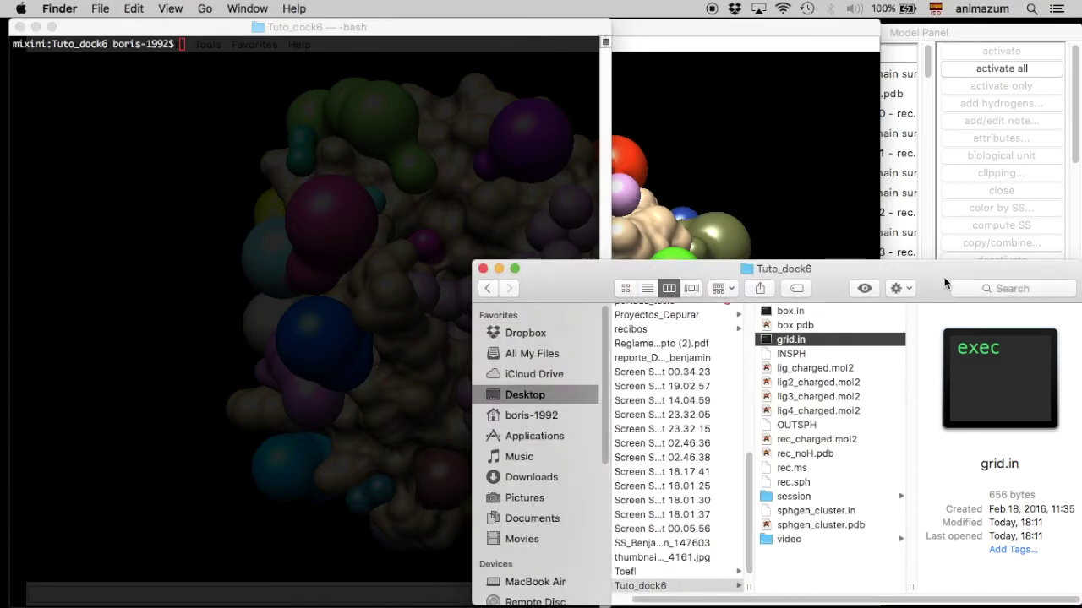
{"action": "left_click", "coordinate": [803, 311]}
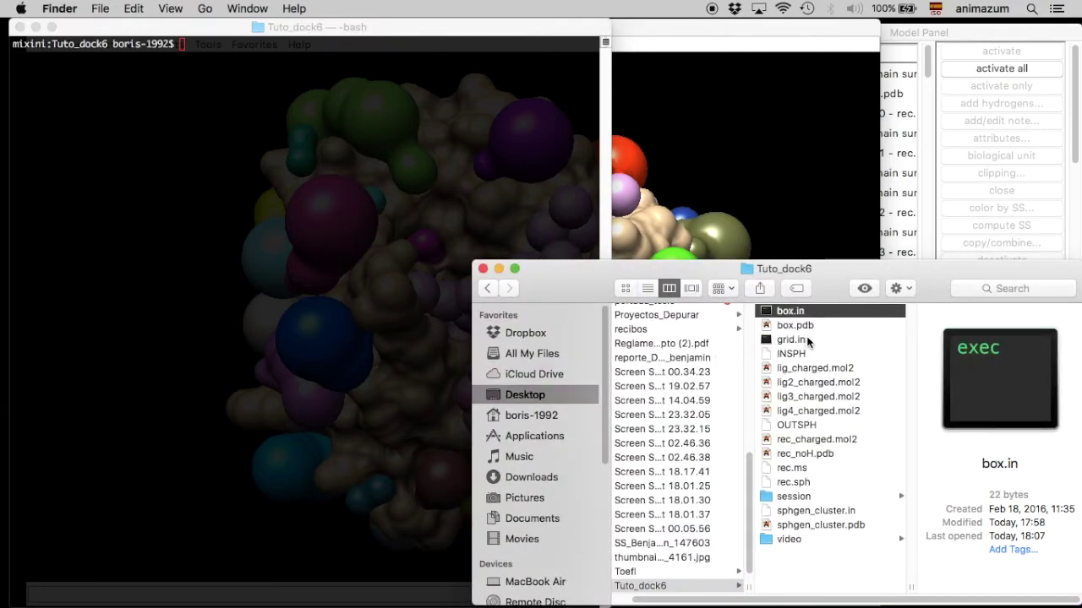
{"action": "left_click", "coordinate": [808, 340]}
{"action": "double_click", "coordinate": [794, 312]}
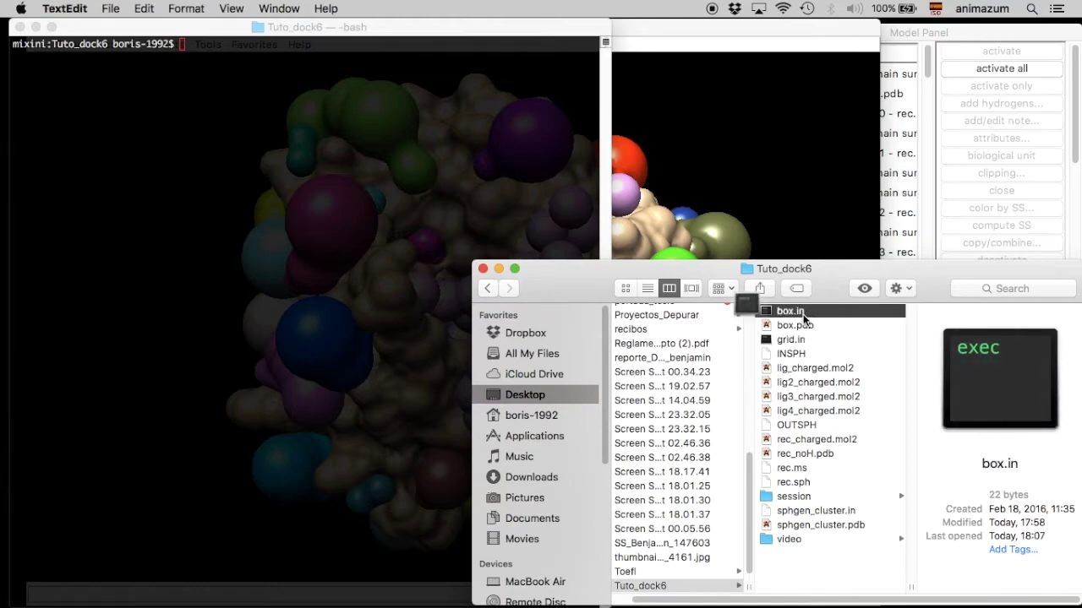
{"action": "left_click_drag", "start_coordinate": [541, 35], "coordinate": [833, 77]}
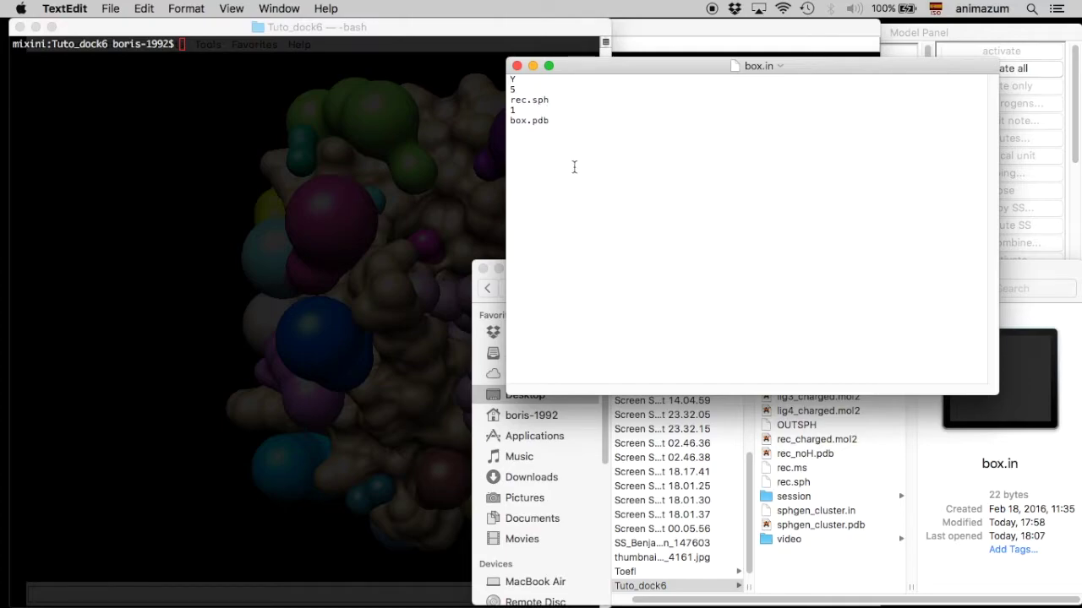
{"action": "left_click", "coordinate": [518, 68]}
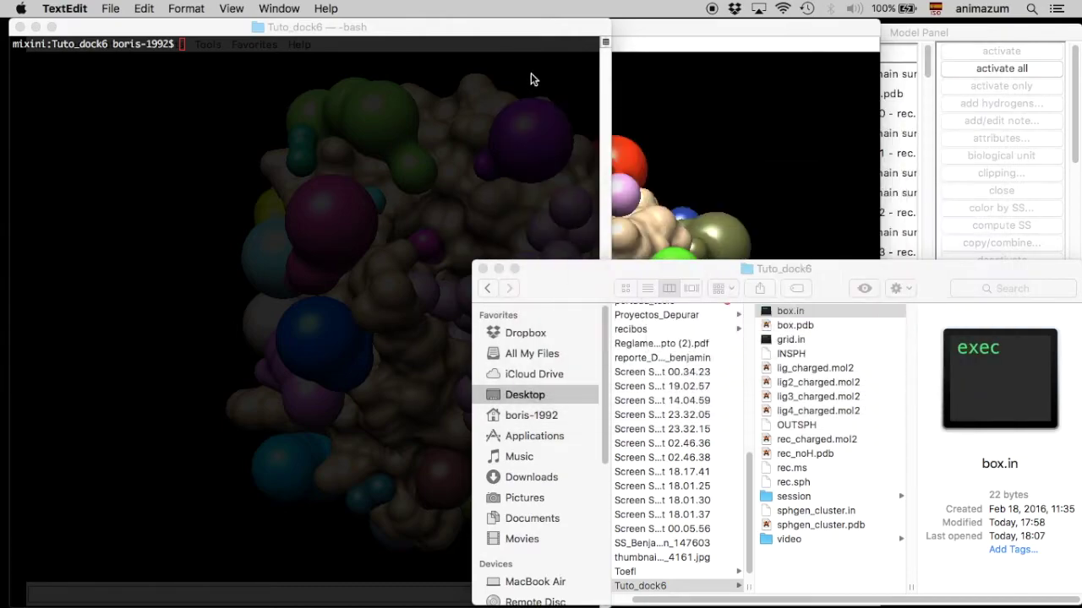
Step: Run 'showbox < box.in' in Terminal to generate box.pdb
{"action": "left_click", "coordinate": [529, 178]}
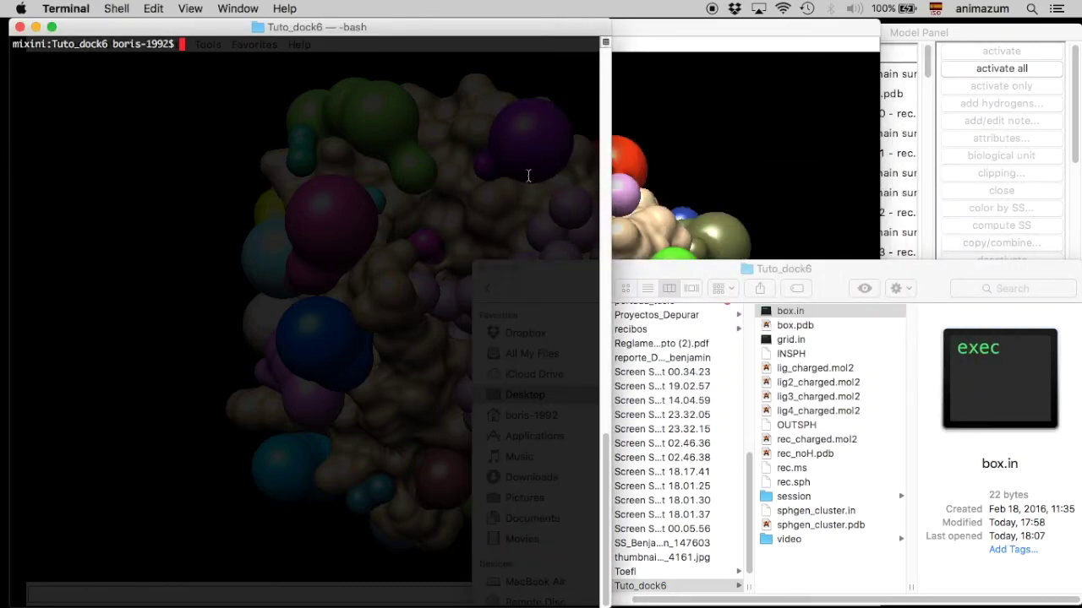
{"action": "type", "text": "showbox < box.in"}
{"action": "key", "text": "Return"}
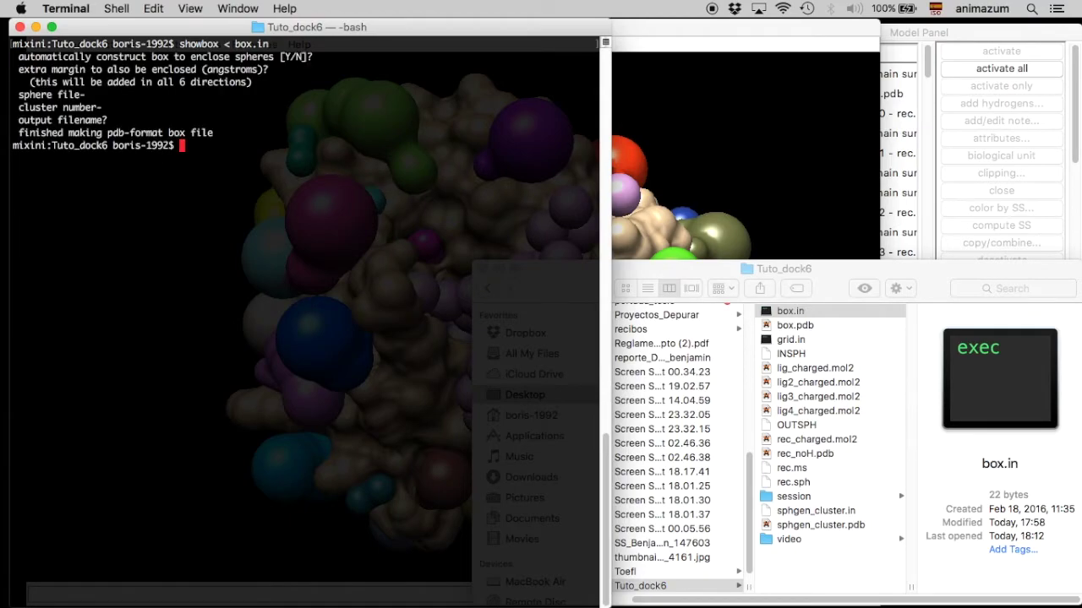
Step: Check the new box.pdb in Tuto_dock6, then open grid.in showing grid_spacing 0.3 and box_file box.pdb
{"action": "left_click", "coordinate": [806, 325]}
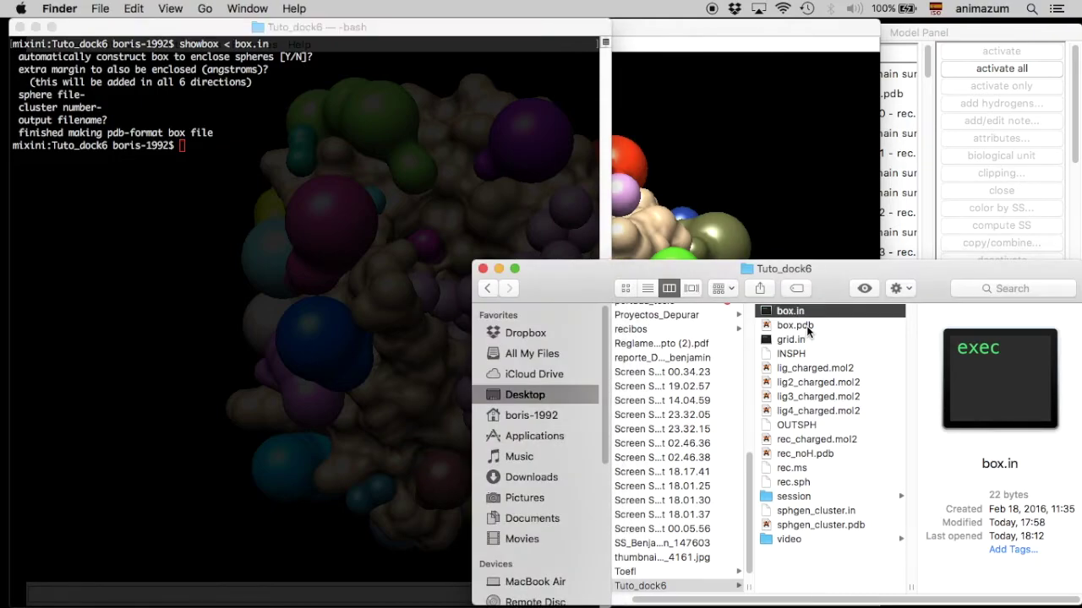
{"action": "left_click", "coordinate": [806, 326]}
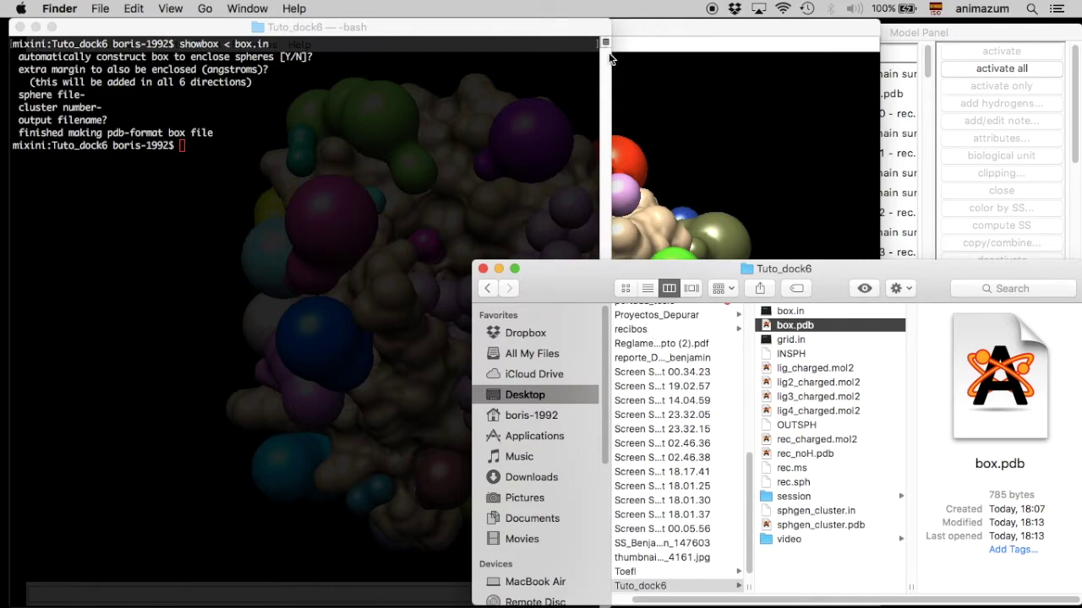
{"action": "left_click", "coordinate": [501, 112]}
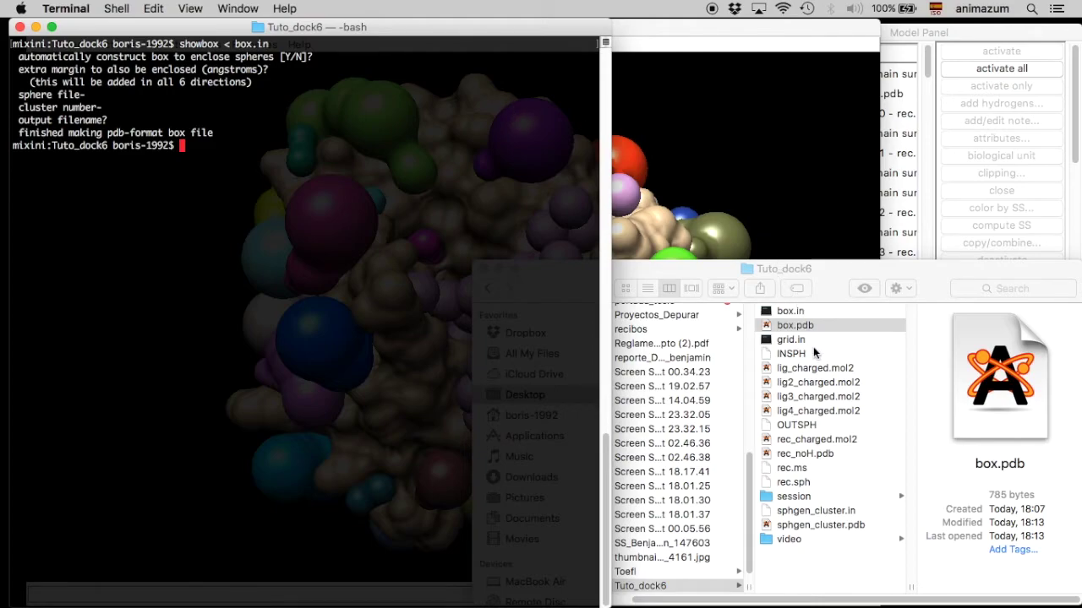
{"action": "left_click", "coordinate": [800, 341]}
{"action": "double_click", "coordinate": [800, 341]}
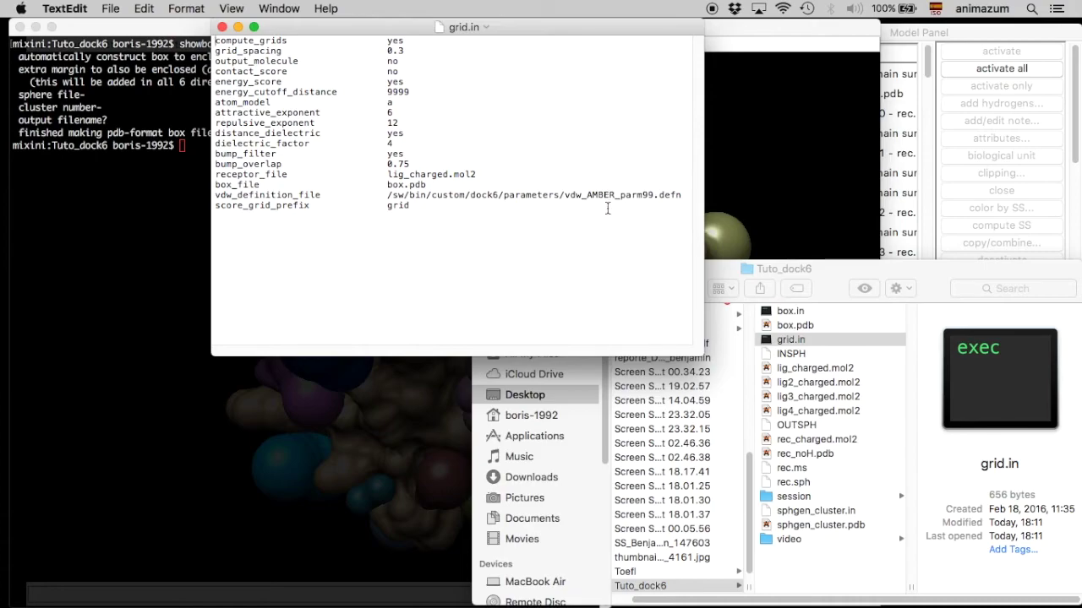
Step: Close grid.in and run 'grid -i grid.in' in Terminal to compute the grid
{"action": "left_click", "coordinate": [222, 28]}
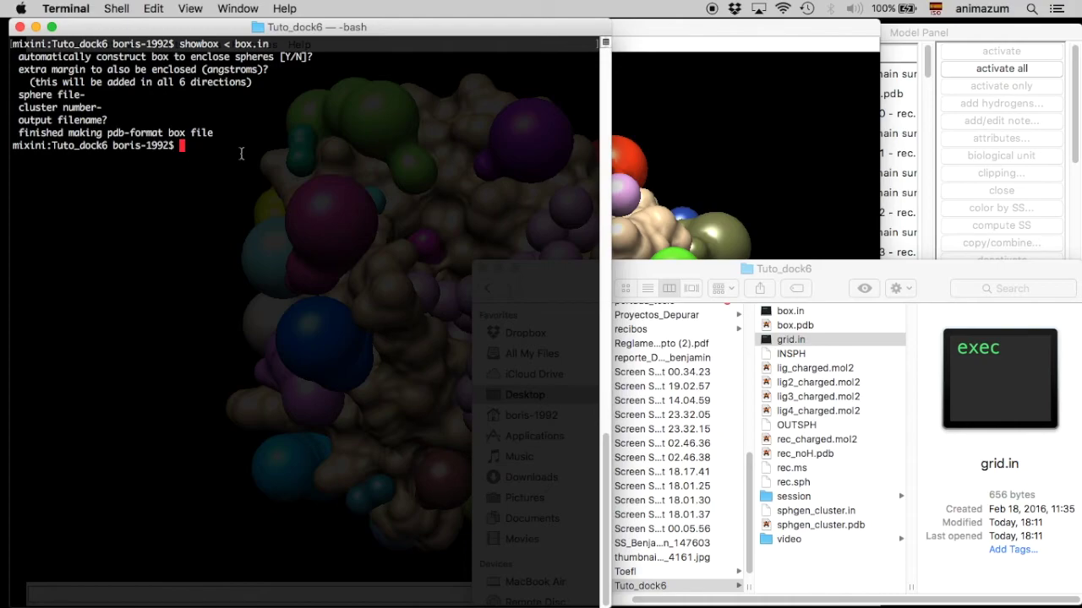
{"action": "type", "text": "grid -i gr"}
{"action": "key", "text": "Tab"}
{"action": "key", "text": "Return"}
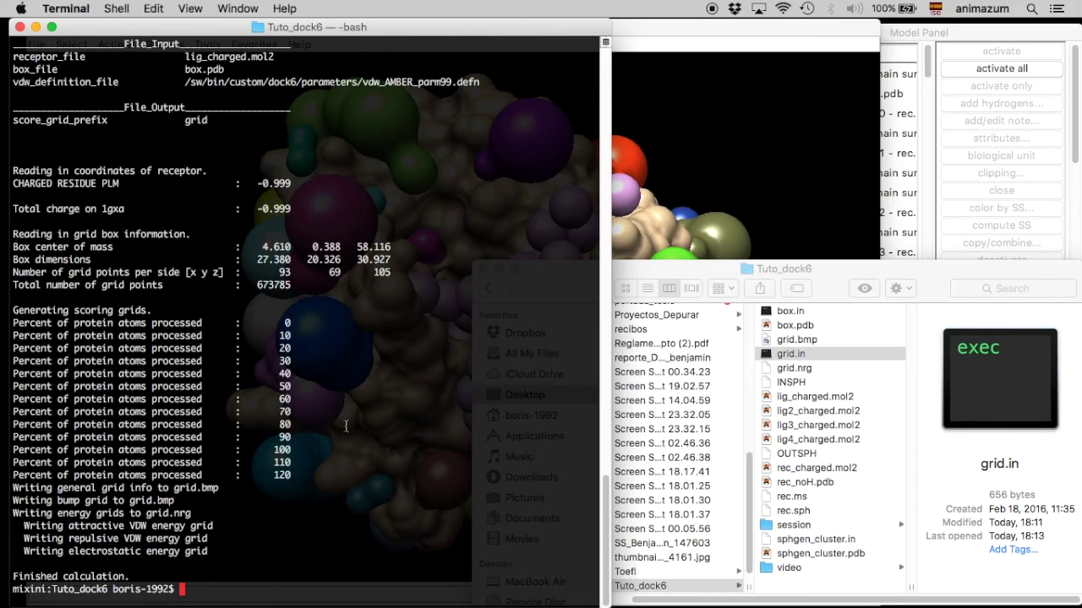
Step: Inspect the generated grid.bmp (674 KB) and grid.nrg (8.1 MB) files in Tuto_dock6
{"action": "left_click", "coordinate": [815, 348]}
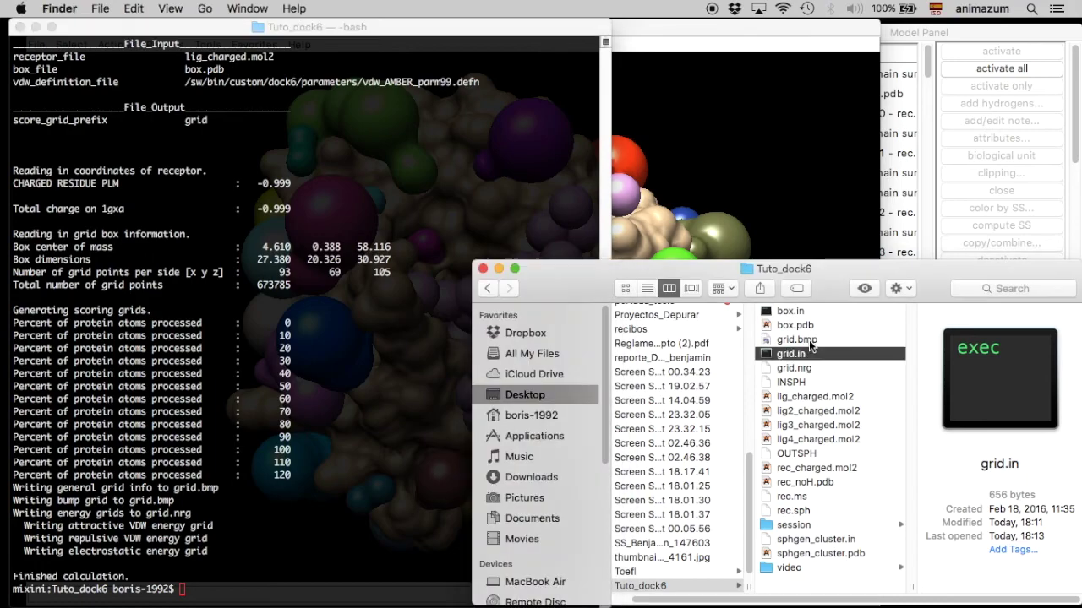
{"action": "left_click", "coordinate": [826, 341]}
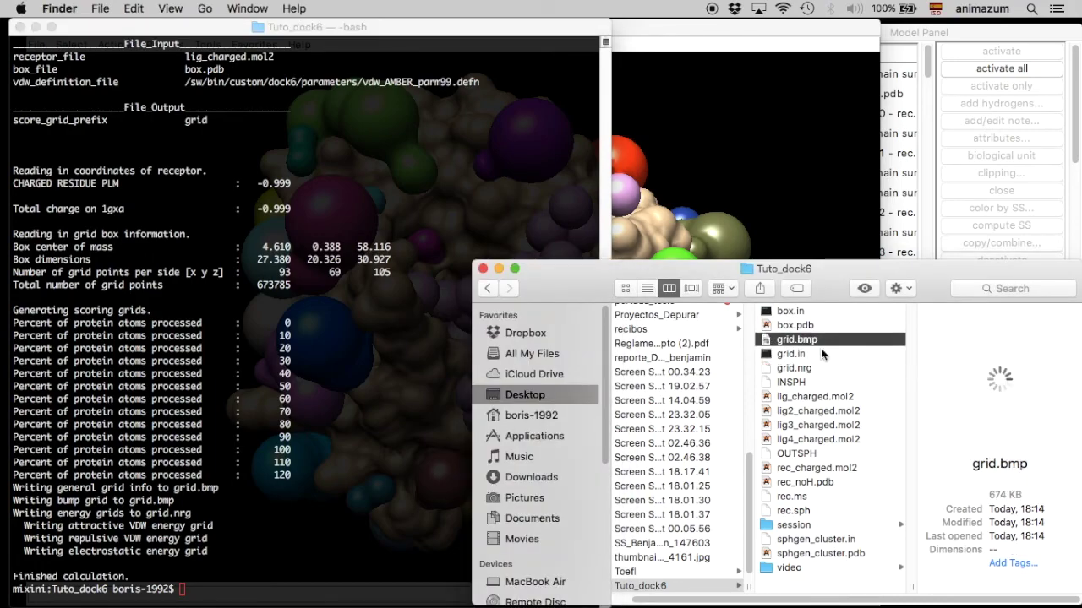
{"action": "left_click", "coordinate": [818, 370]}
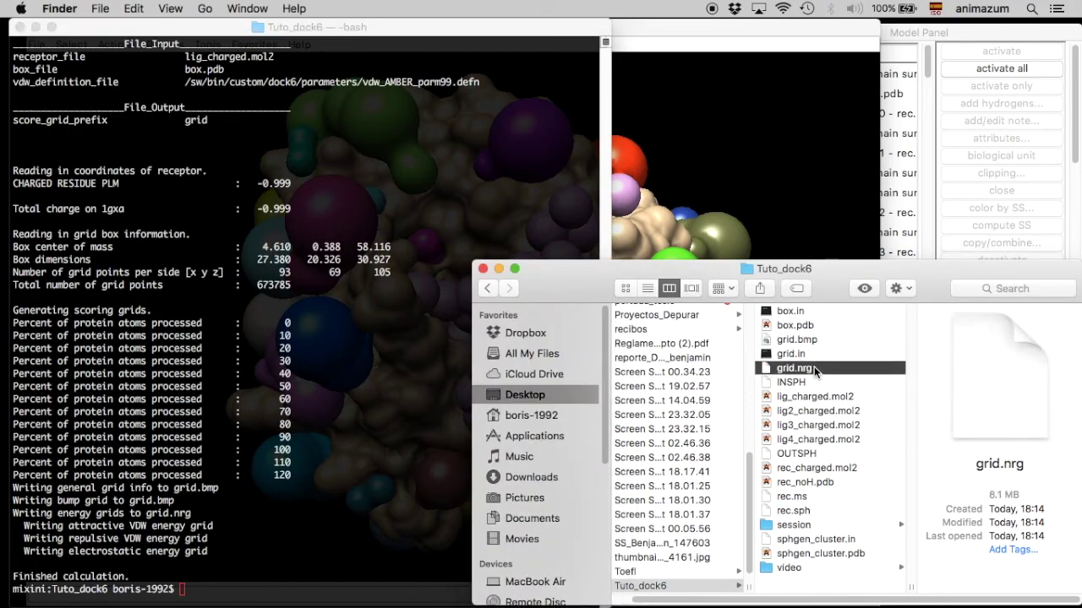